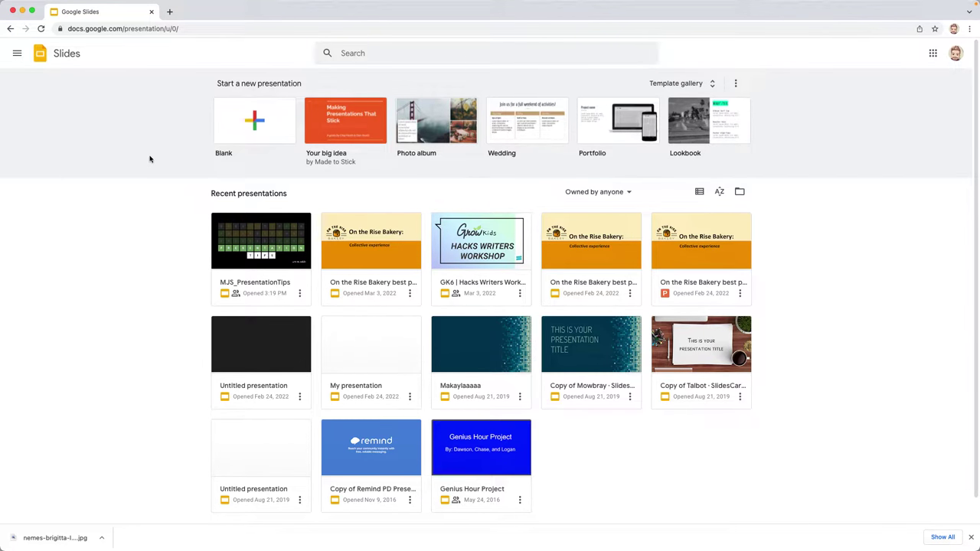
Create a blank presentation and apply the Blank layout to its first slide.
click(255, 125)
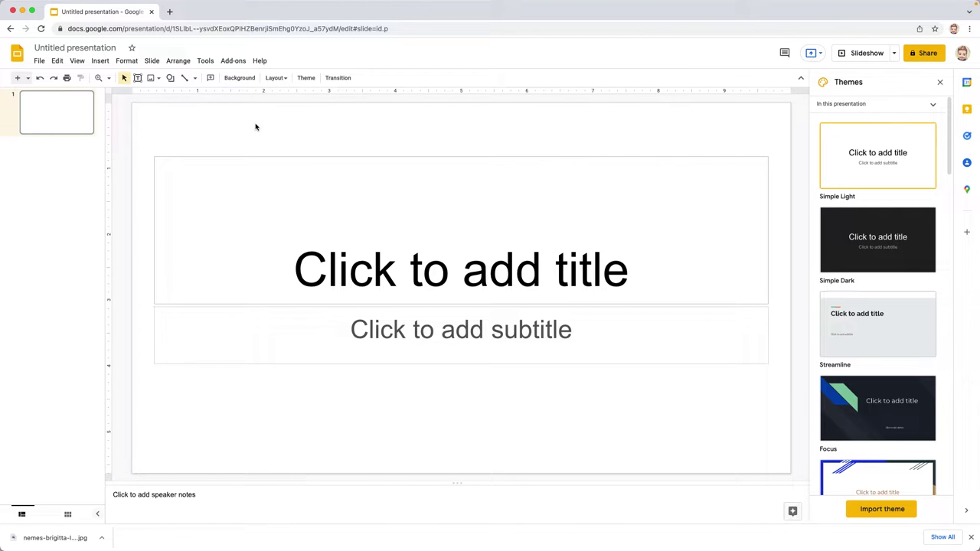
click(278, 79)
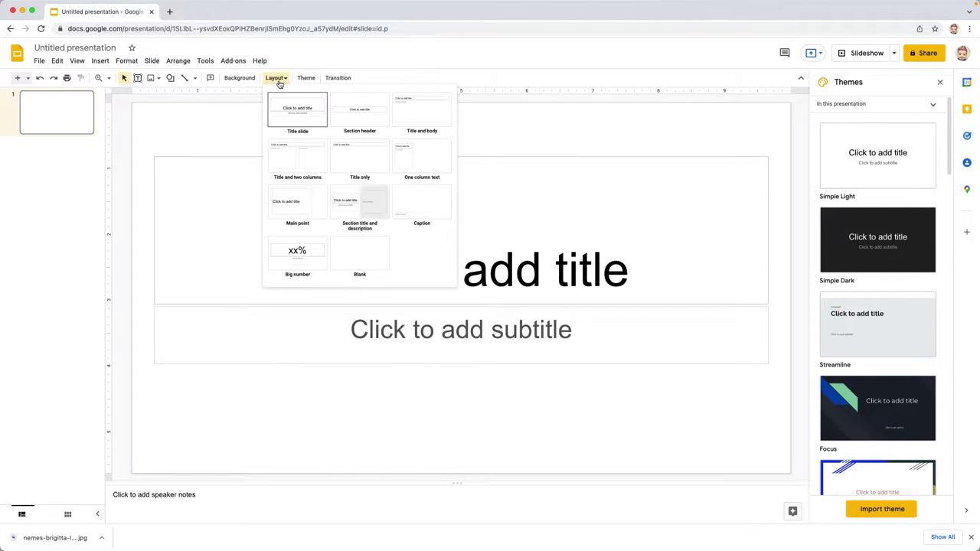
click(355, 255)
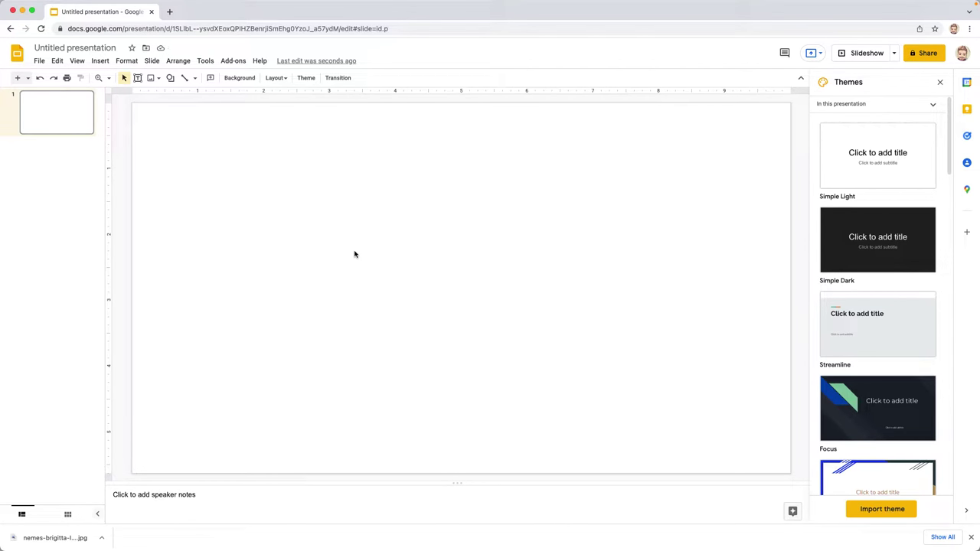
Set the slide's background colour to solid black.
click(245, 80)
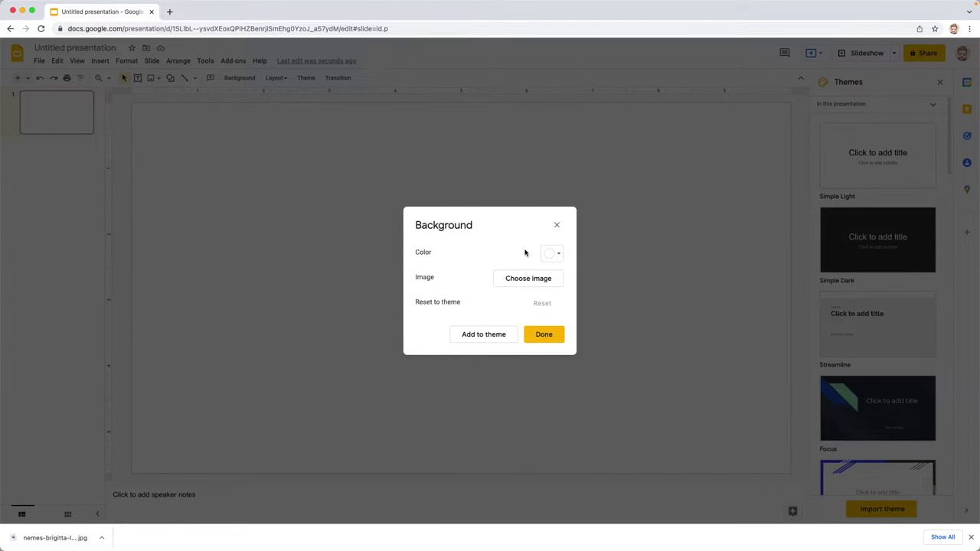
click(550, 253)
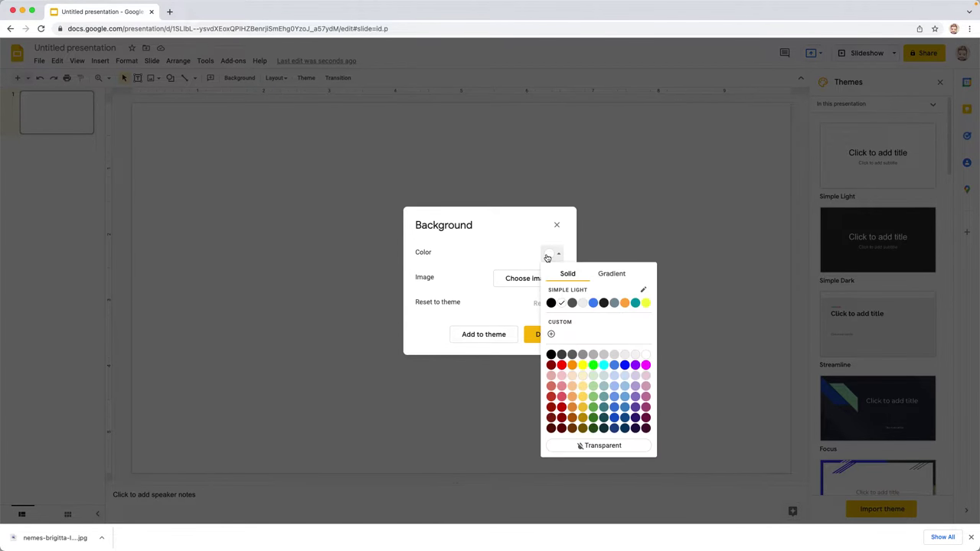
click(552, 355)
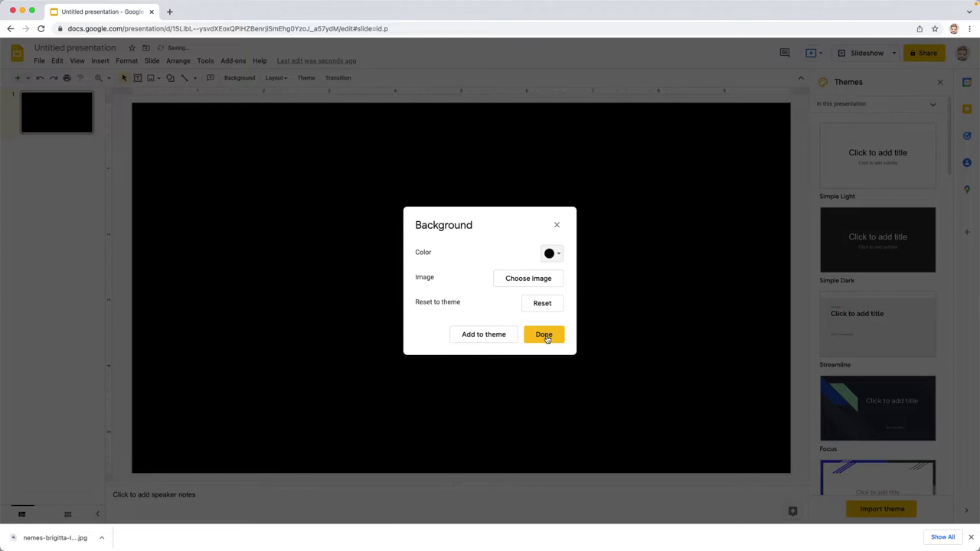
click(545, 336)
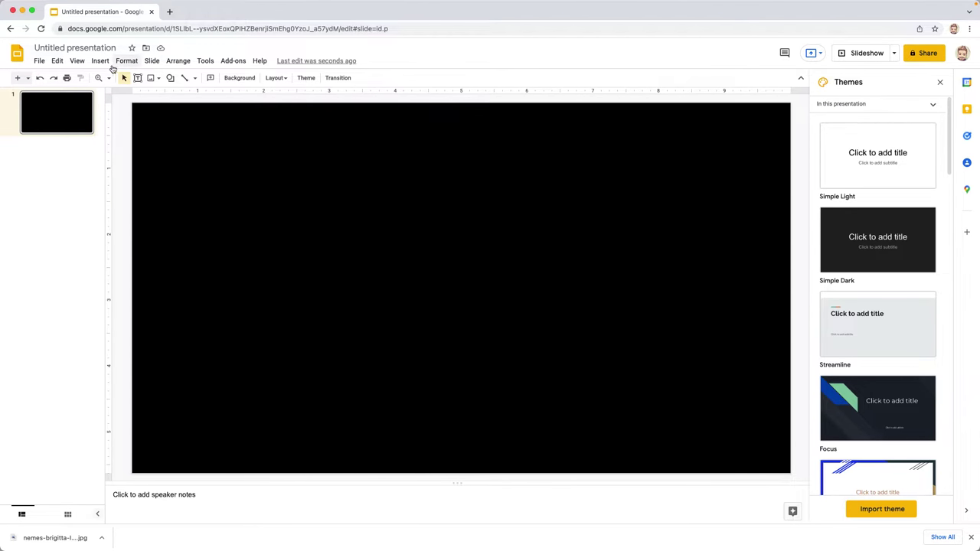
Insert the recent Lego castle photo from Google Drive onto the slide.
click(100, 61)
mouse_move(108, 78)
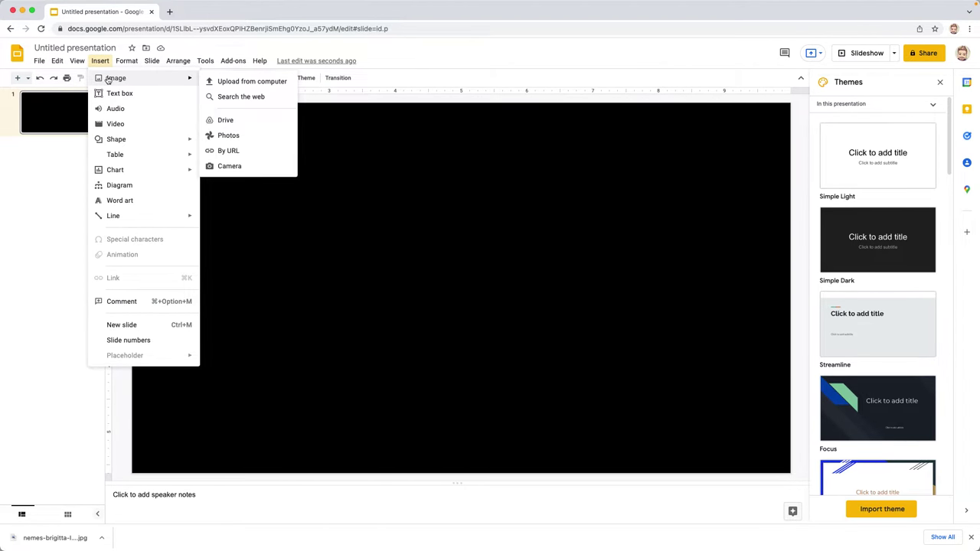
click(220, 120)
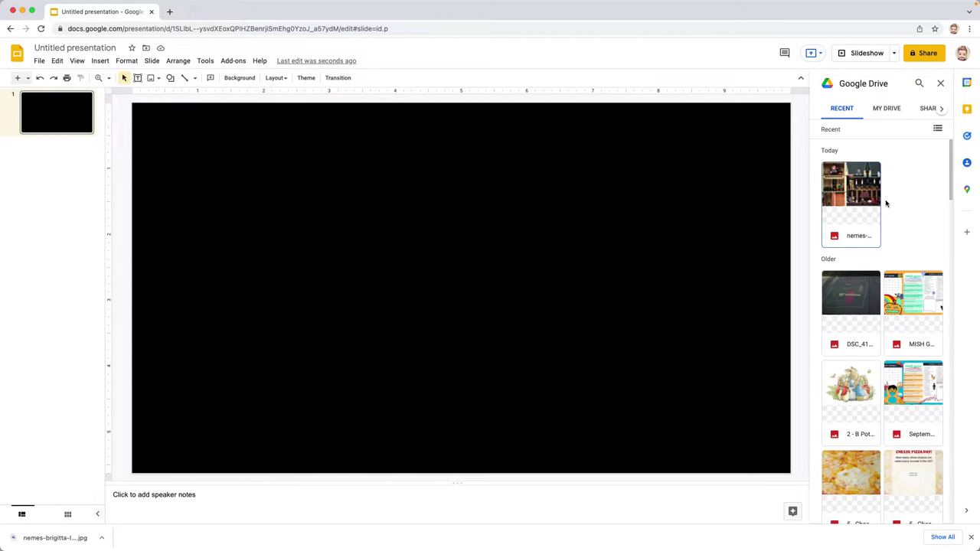
click(854, 193)
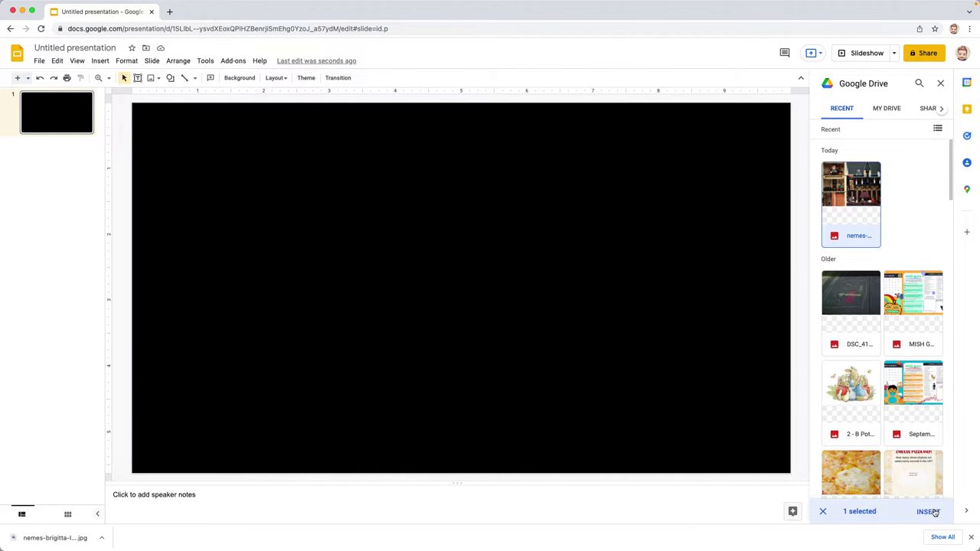
click(929, 512)
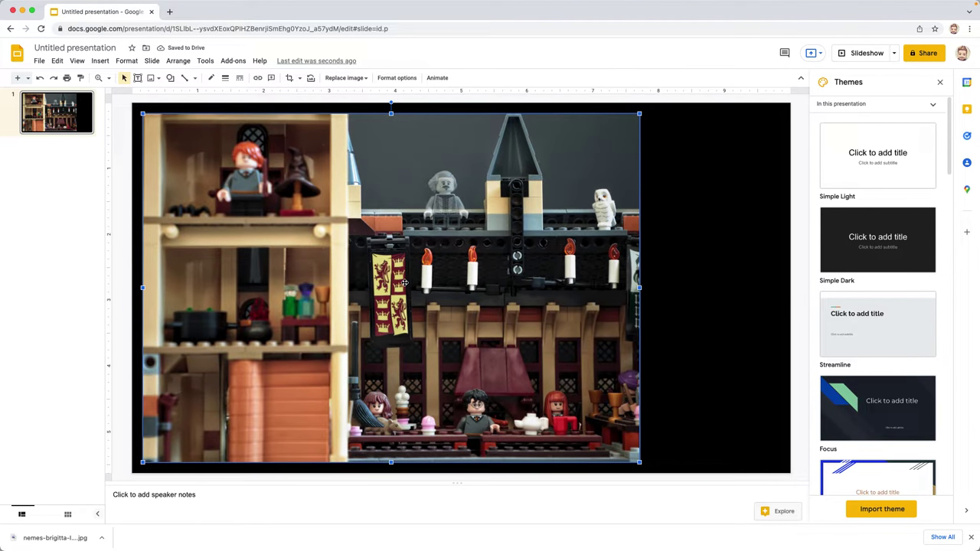
Centre the Lego photo horizontally and vertically on the slide.
drag(404, 283, 474, 286)
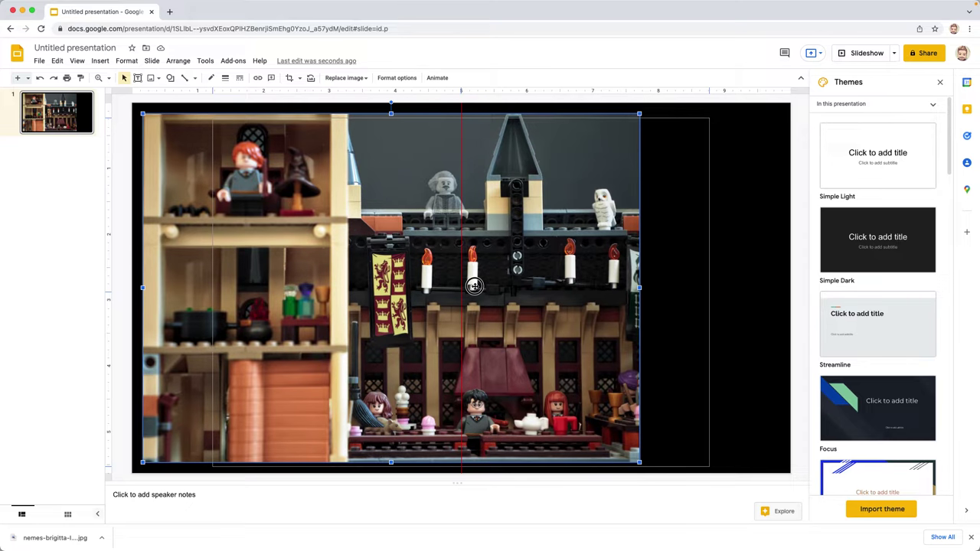
drag(474, 286, 475, 281)
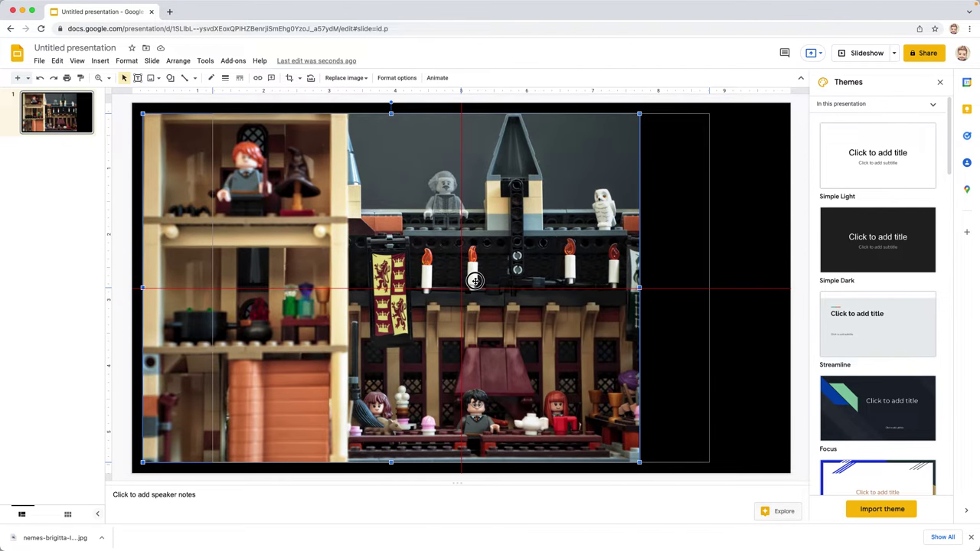
drag(475, 281, 476, 284)
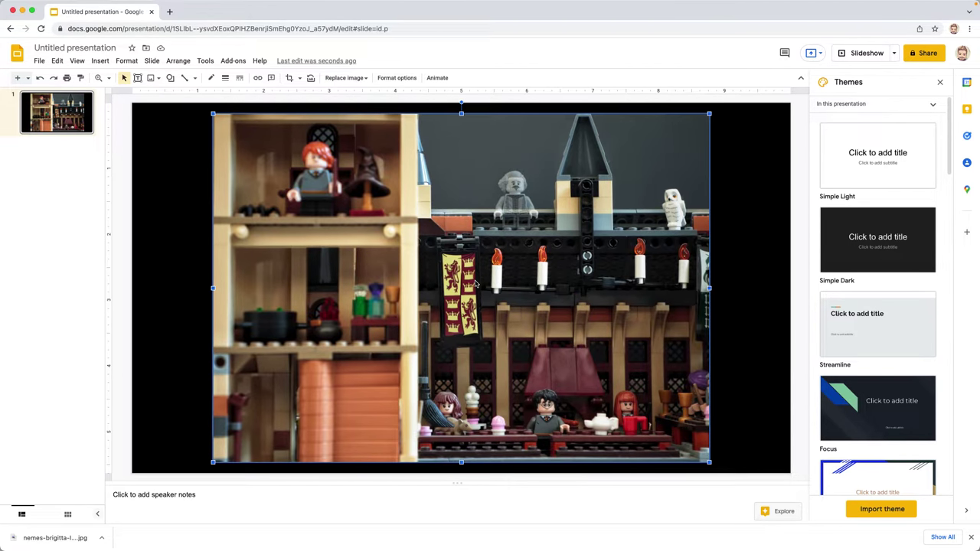
click(166, 286)
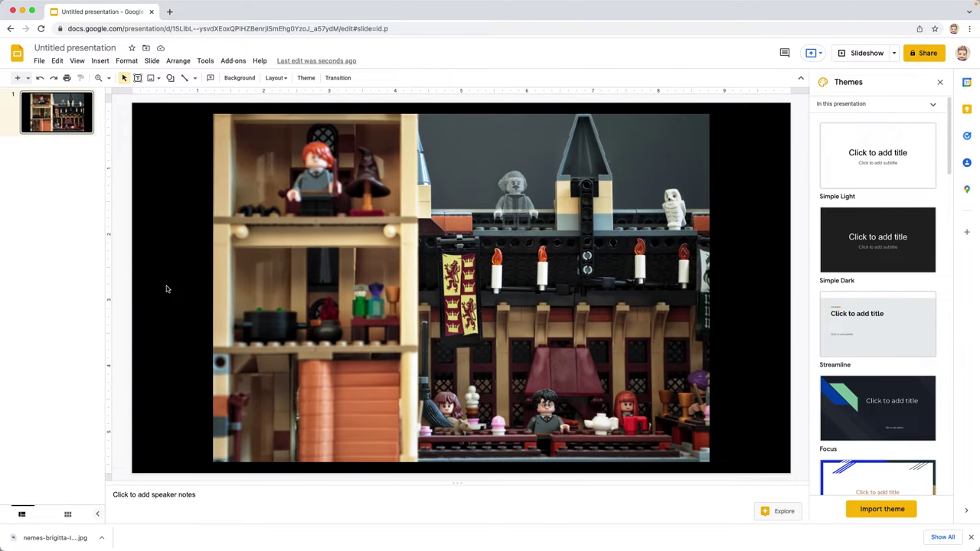
Duplicate the first slide twice to make three identical slides.
right_click(70, 123)
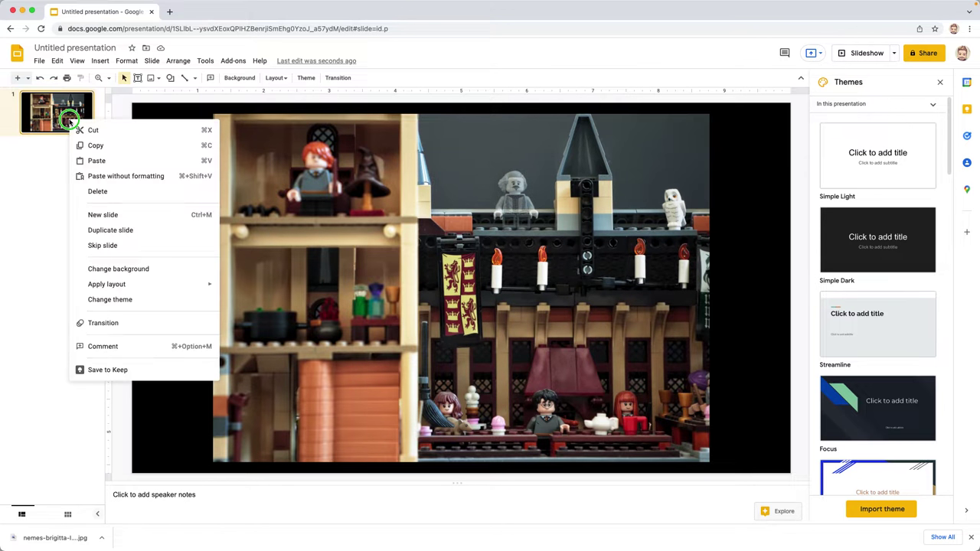
click(107, 229)
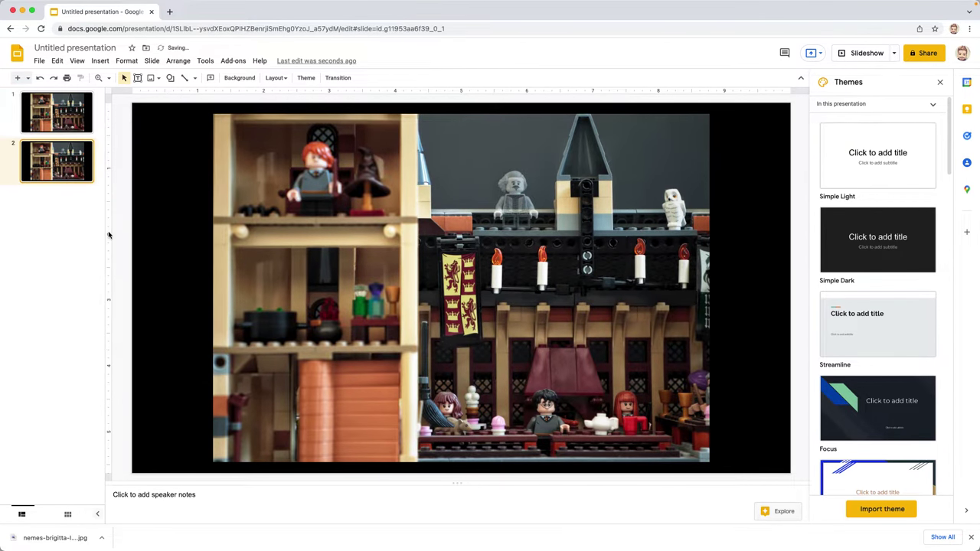
right_click(65, 120)
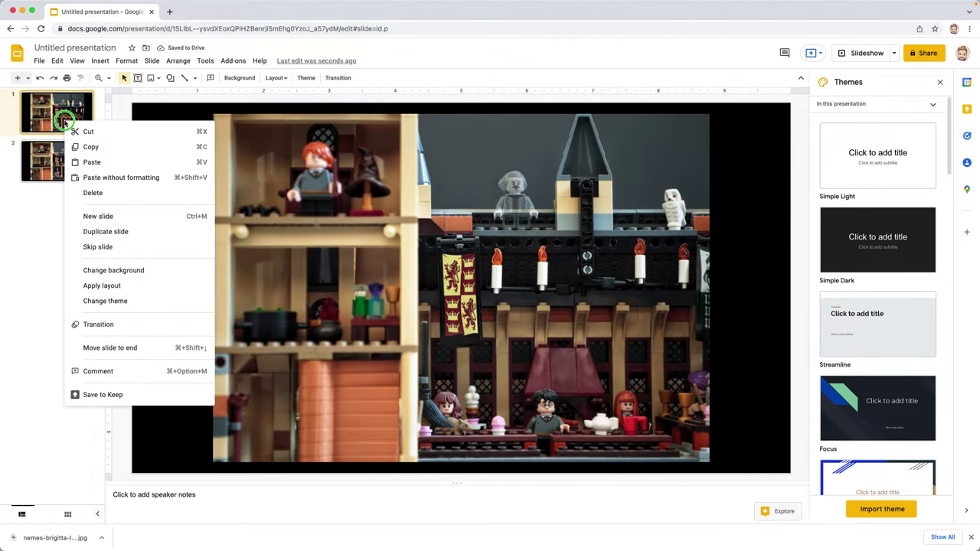
click(107, 232)
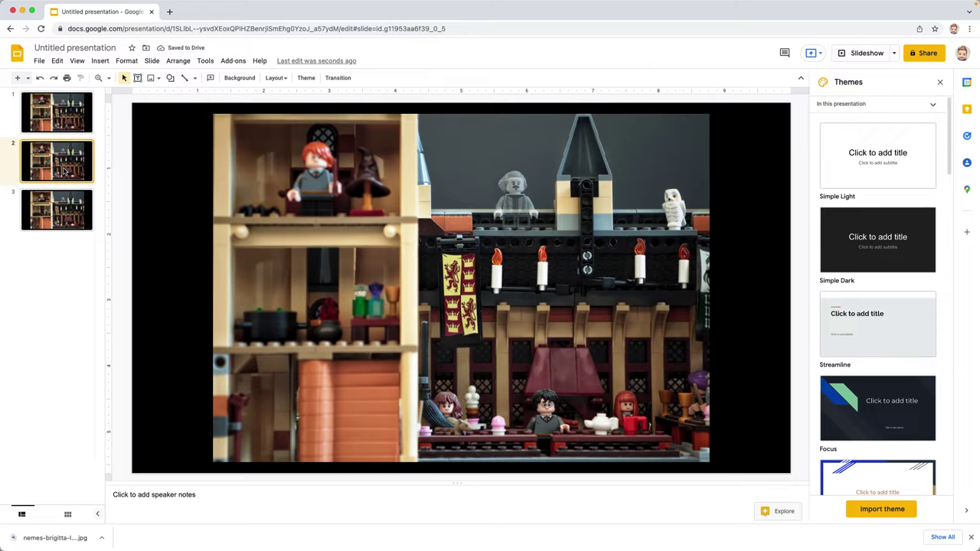
Copy and paste the photo on slide 2, and align the duplicate exactly over the original.
click(382, 213)
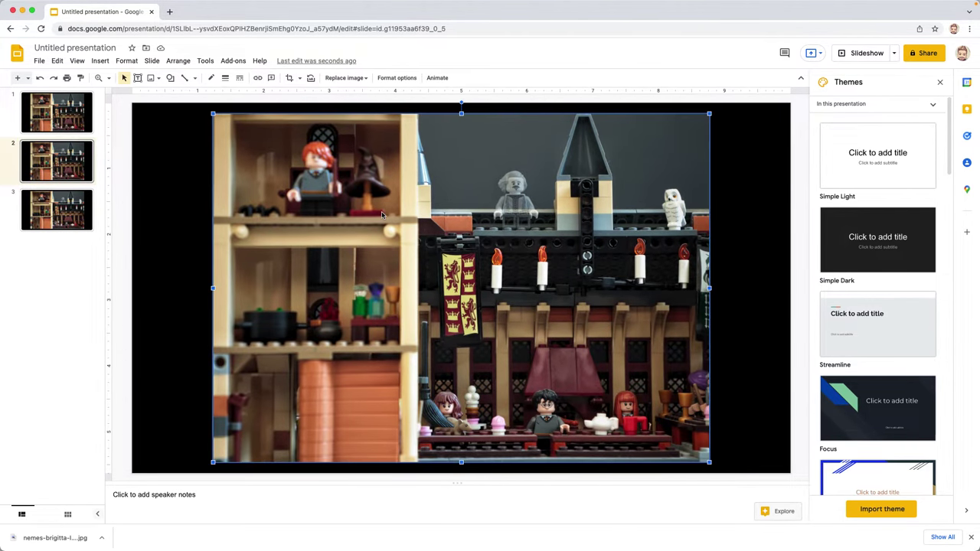
right_click(382, 214)
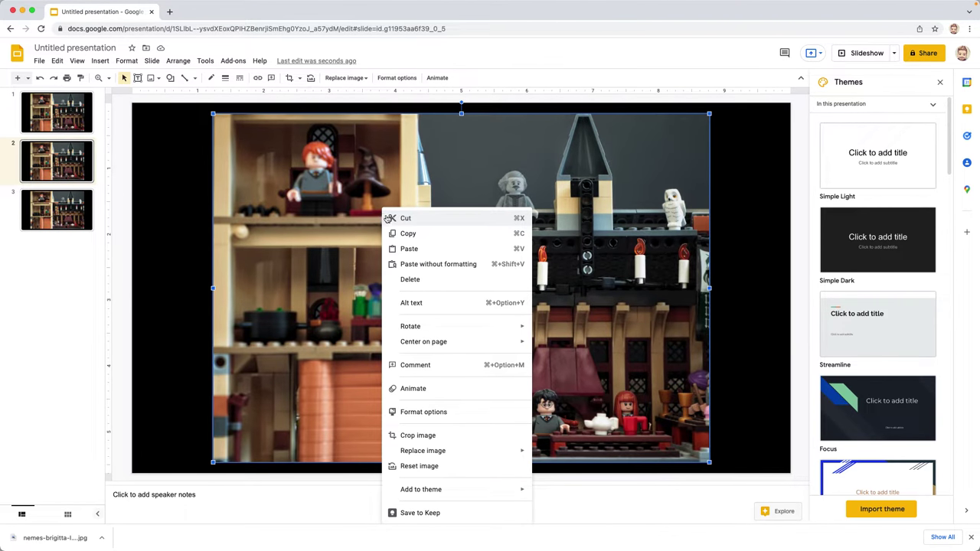
click(404, 233)
right_click(403, 237)
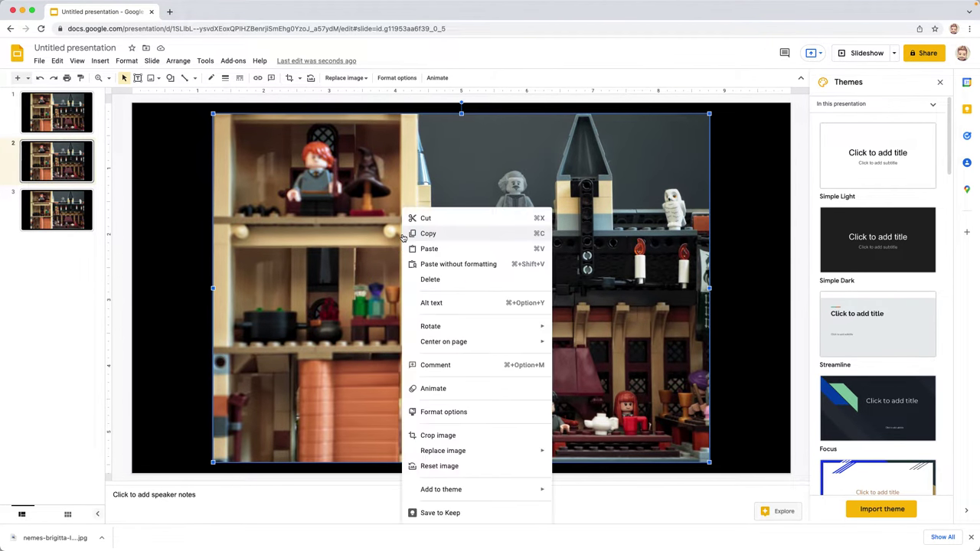
click(419, 248)
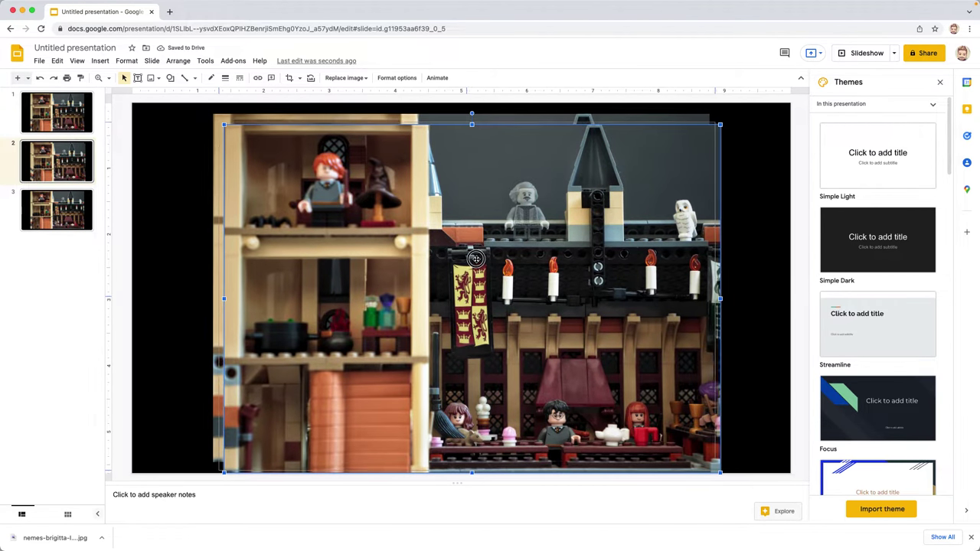
drag(476, 259, 470, 255)
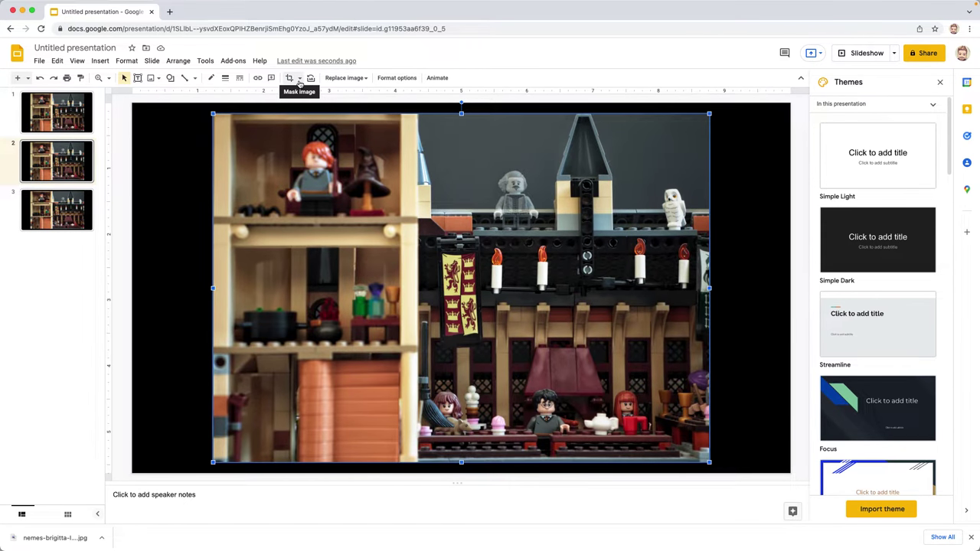
Mask the top copy of the photo on slide 2 with an oval shape.
click(299, 82)
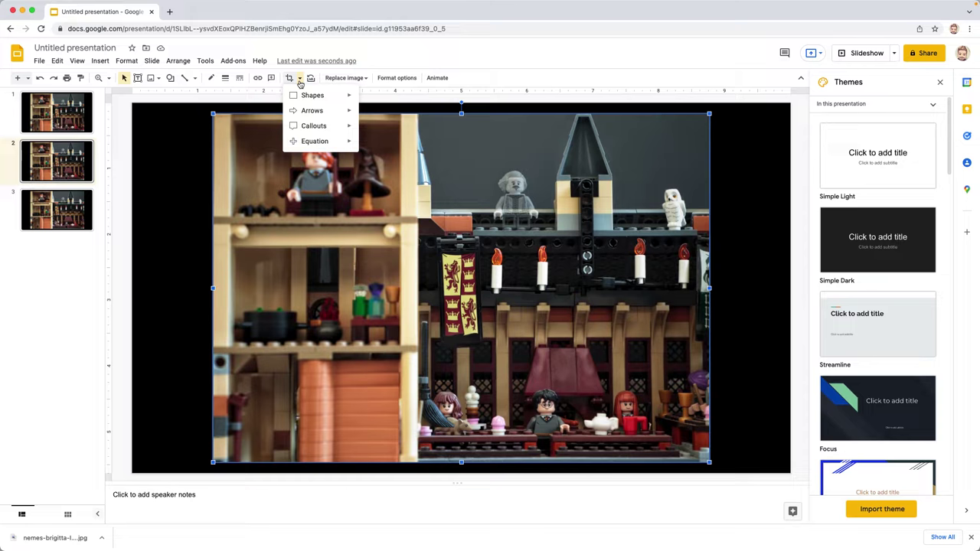
mouse_move(306, 98)
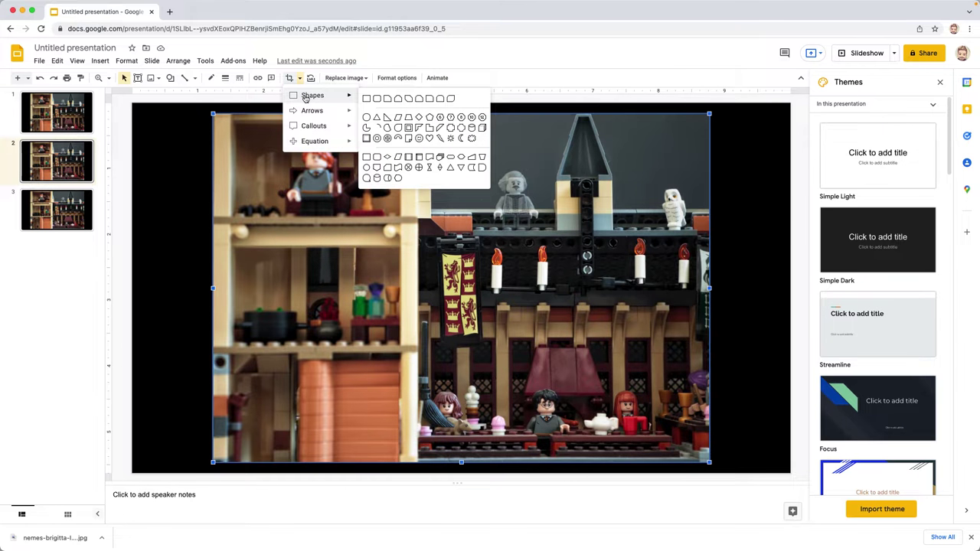
click(367, 118)
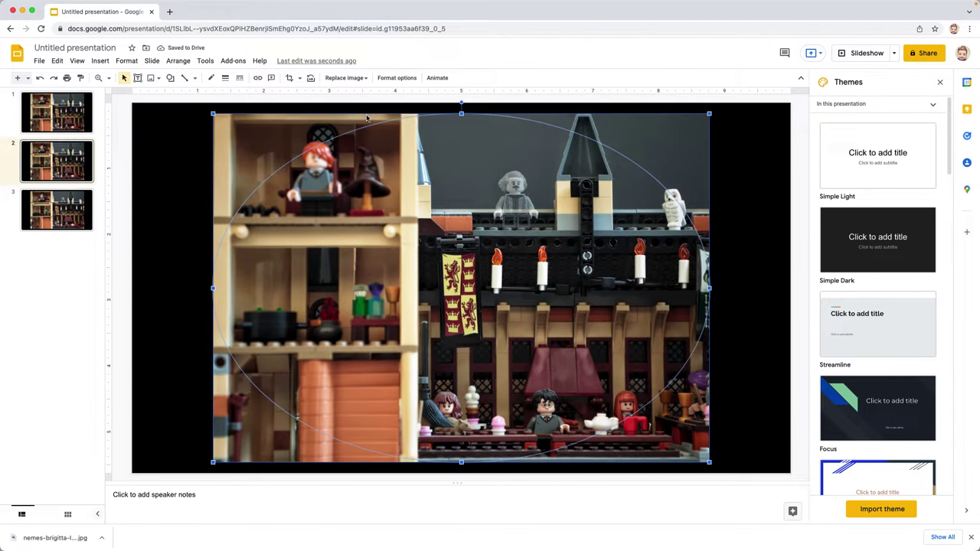
Crop the oval-masked copy to about 1 by 1.2 inches around the minifigure with glasses at the table.
click(290, 79)
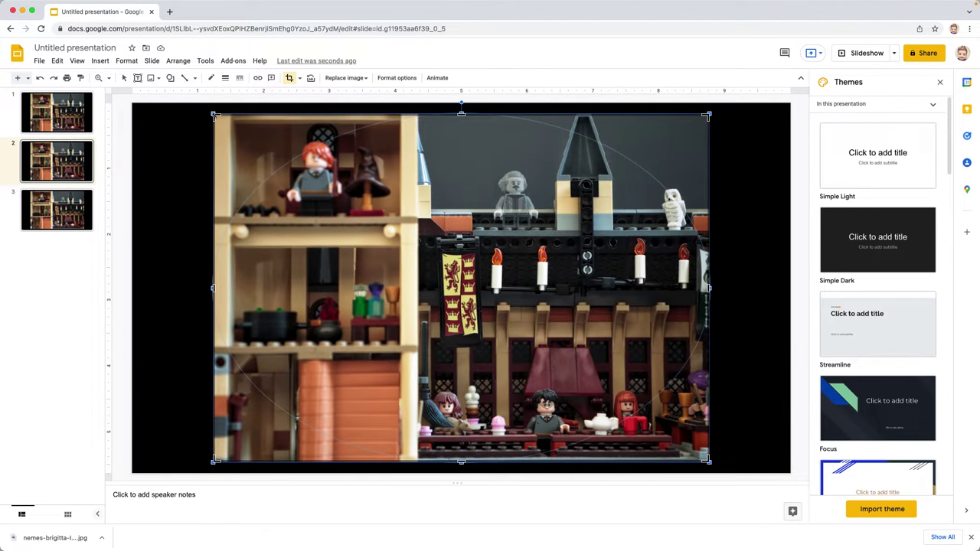
click(446, 292)
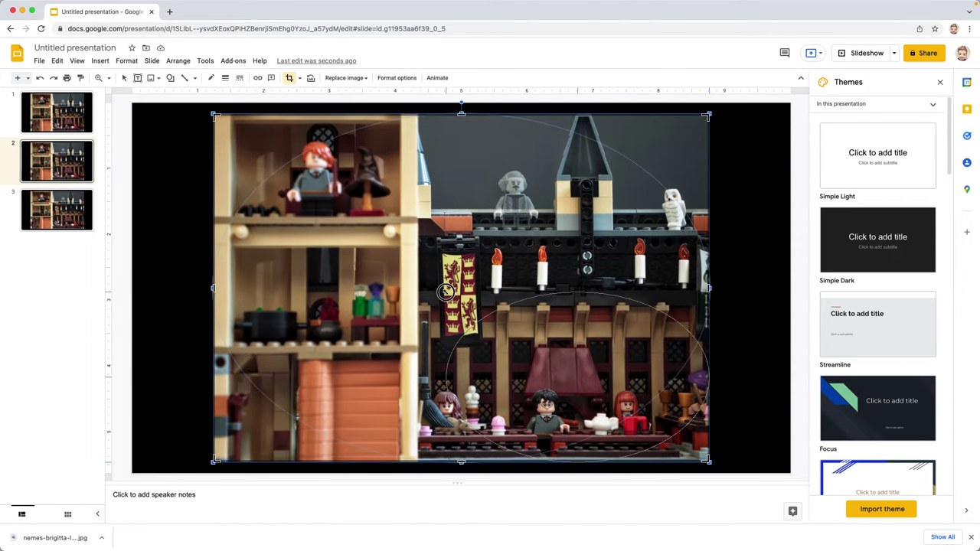
key(Return)
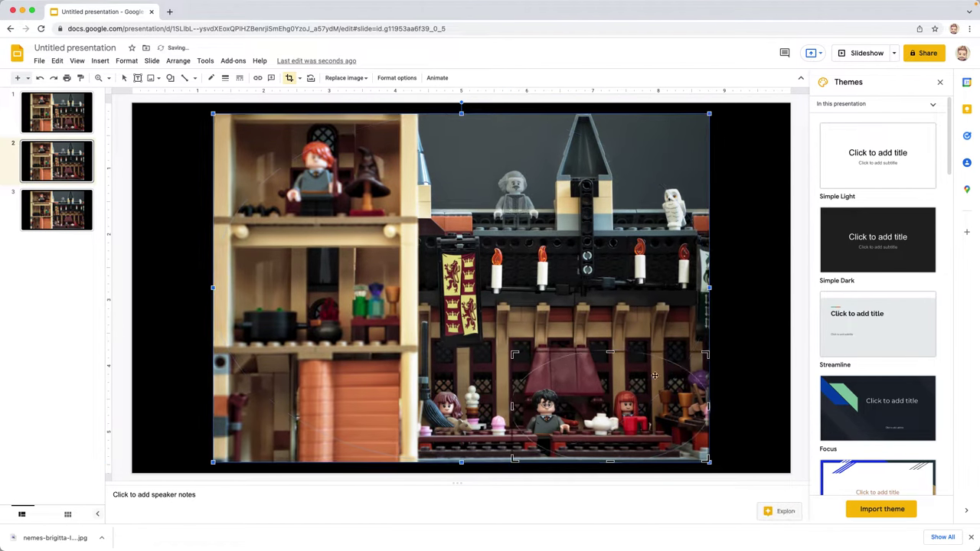
click(707, 353)
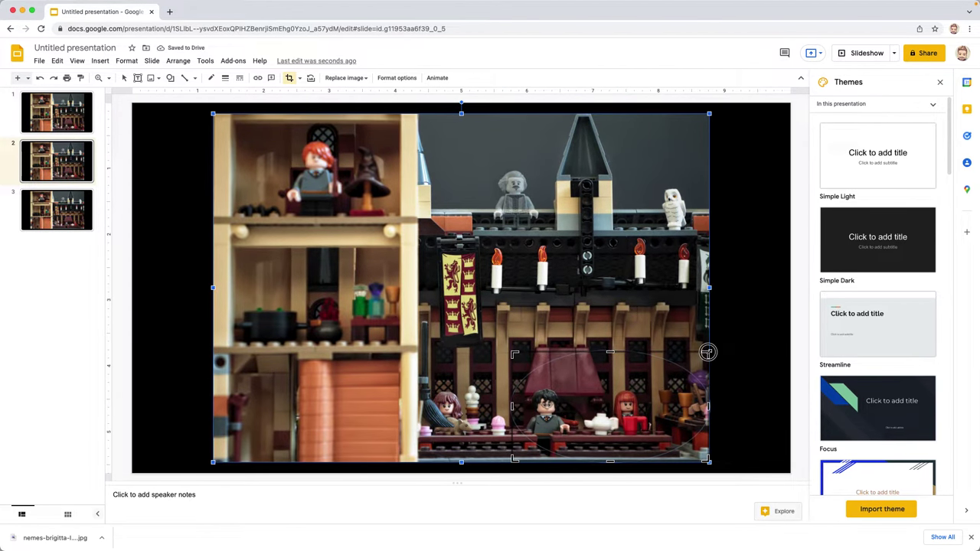
mouse_move(707, 352)
mouse_down()
mouse_move(622, 384)
mouse_move(577, 383)
mouse_up()
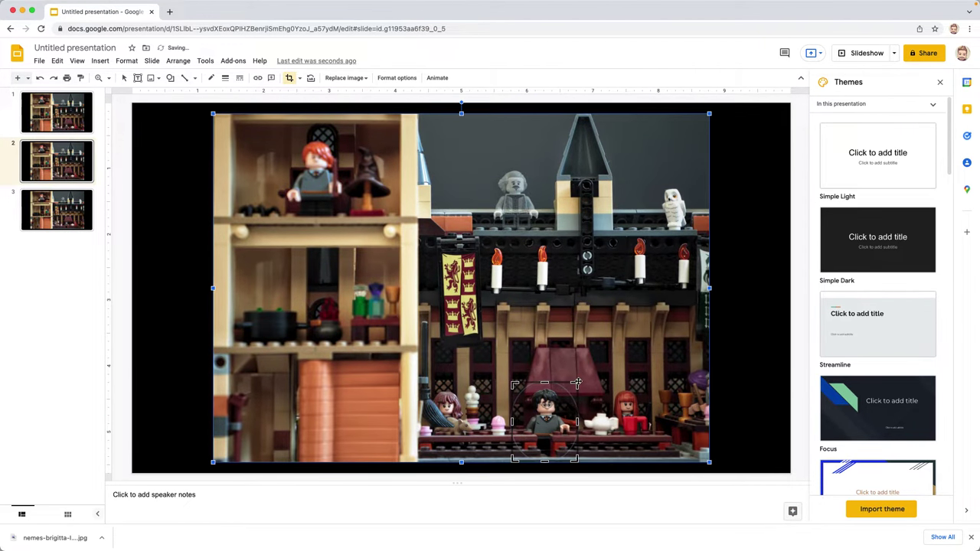
key(Return)
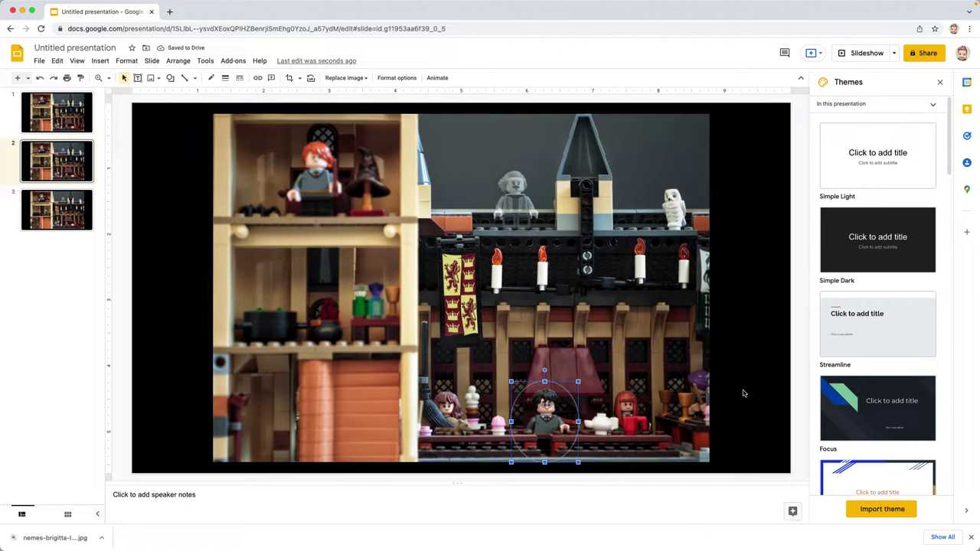
click(743, 393)
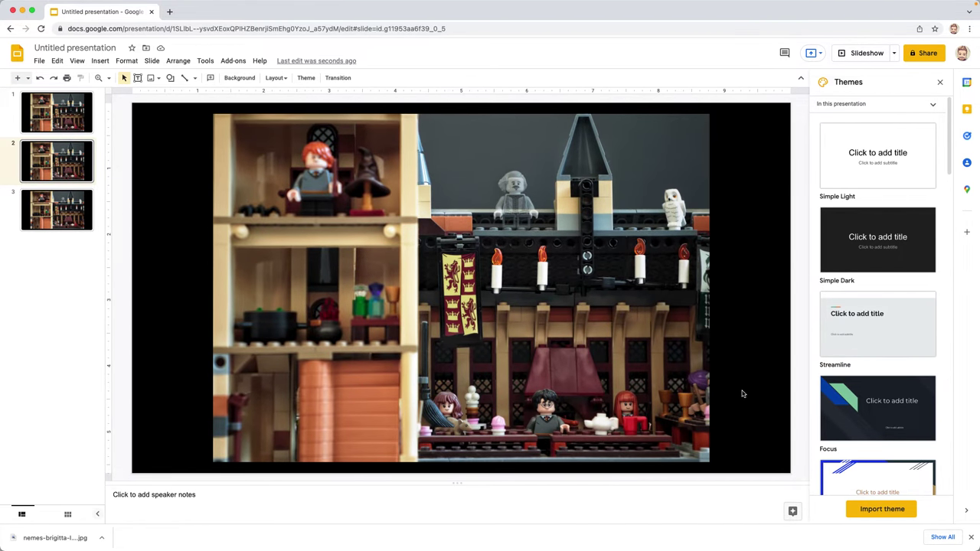
Raise the transparency of the full background photo on slide 2 to about two-thirds, dimming everything outside the oval spotlight.
click(638, 281)
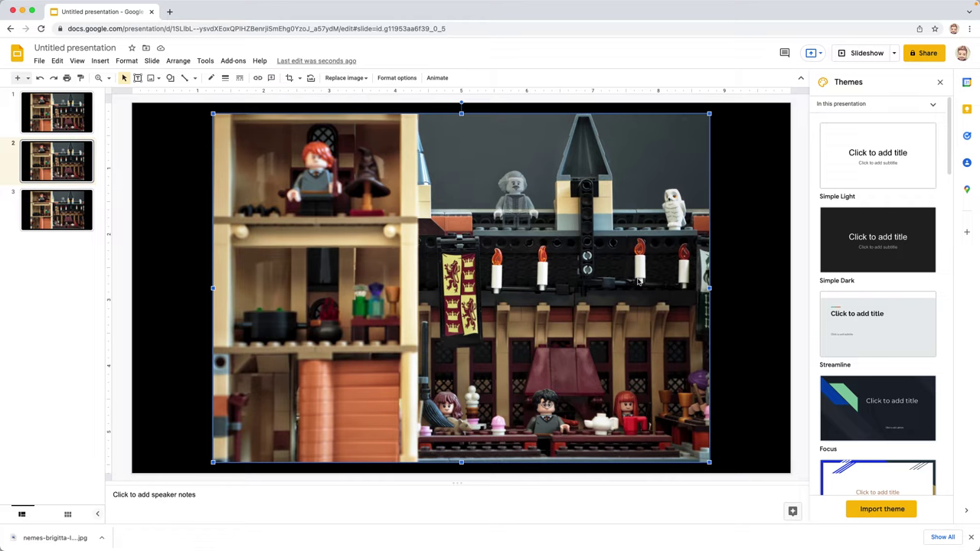
click(412, 84)
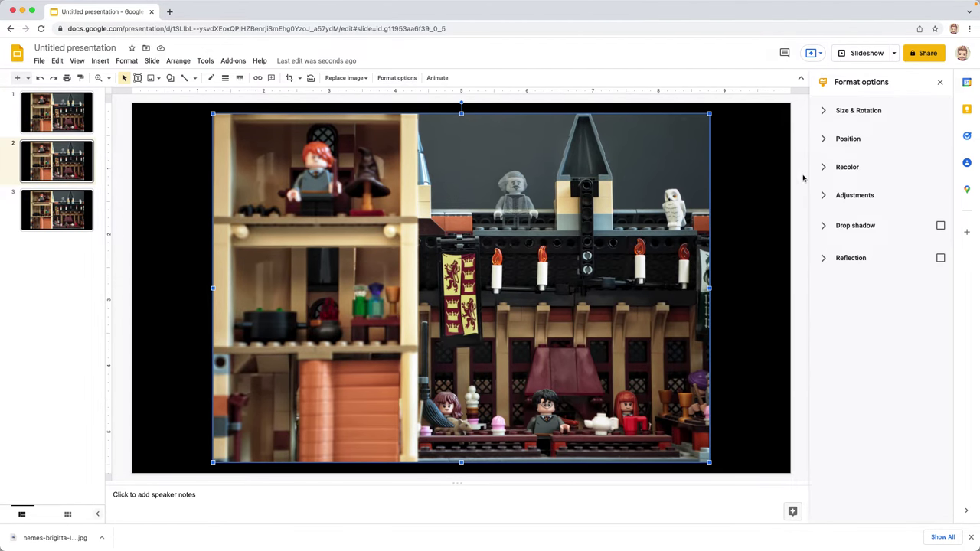
click(849, 197)
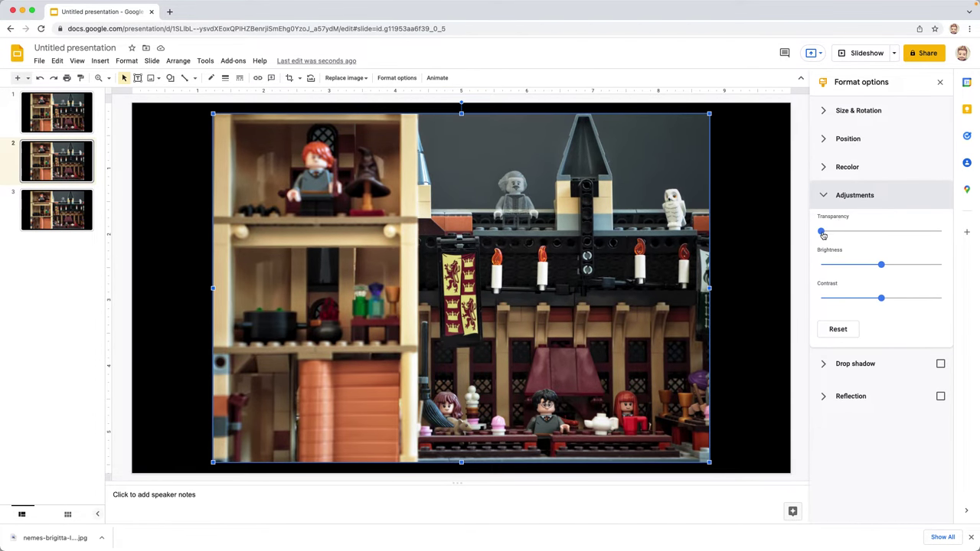
drag(823, 233, 863, 239)
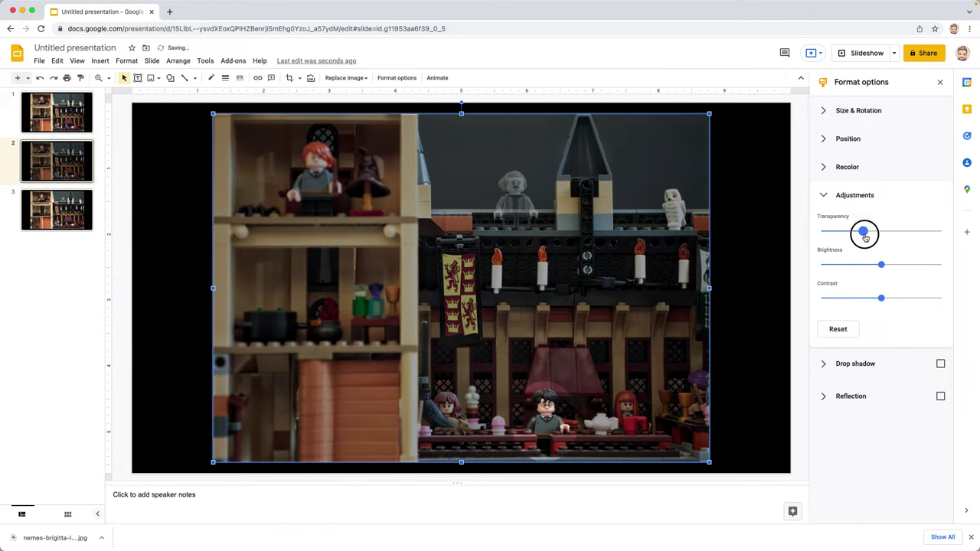
drag(865, 238, 883, 237)
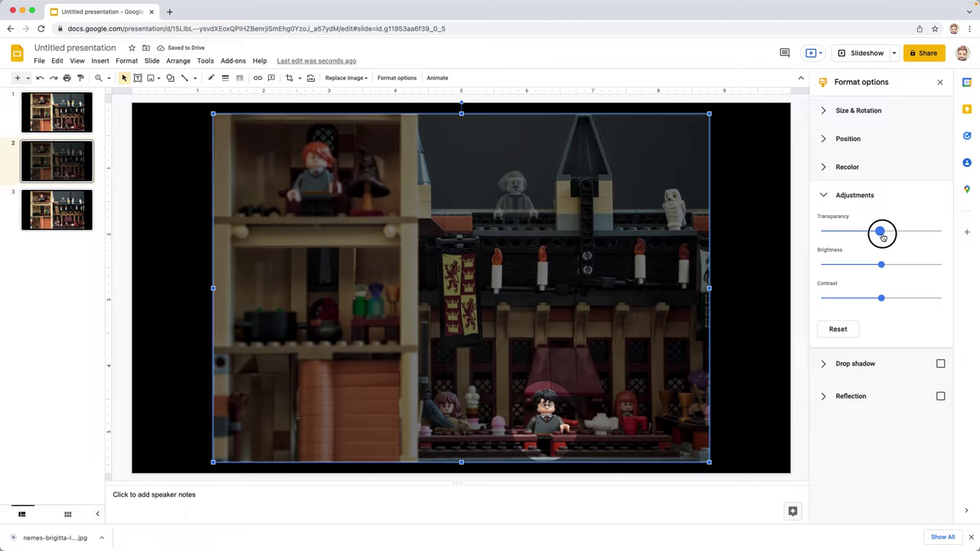
drag(883, 237, 905, 235)
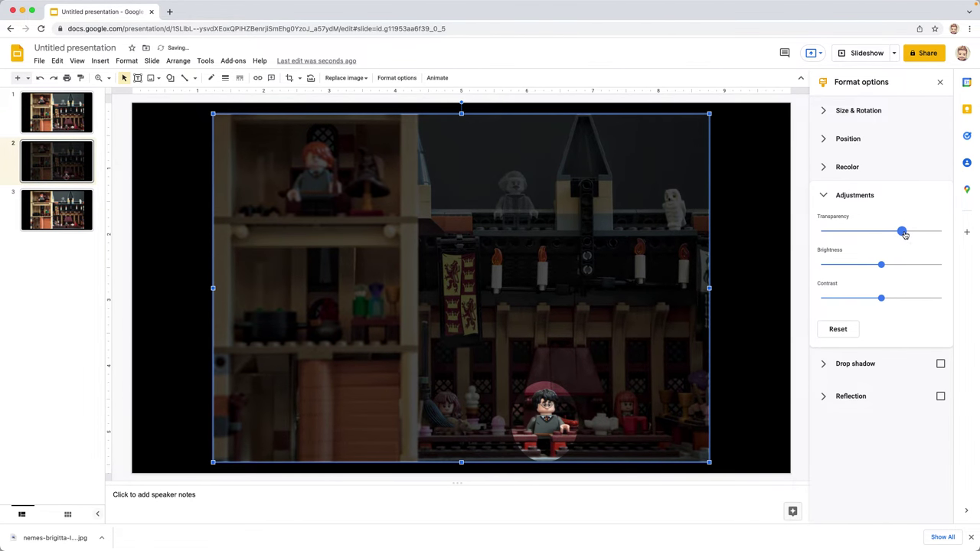
click(770, 257)
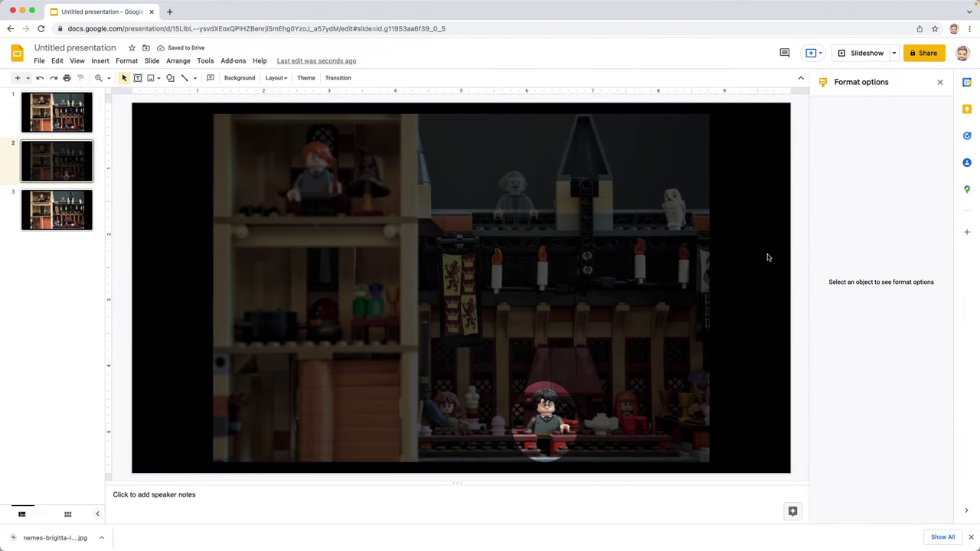
Duplicate the dimmed spotlight slide twice, making slides 3 and 4.
right_click(67, 165)
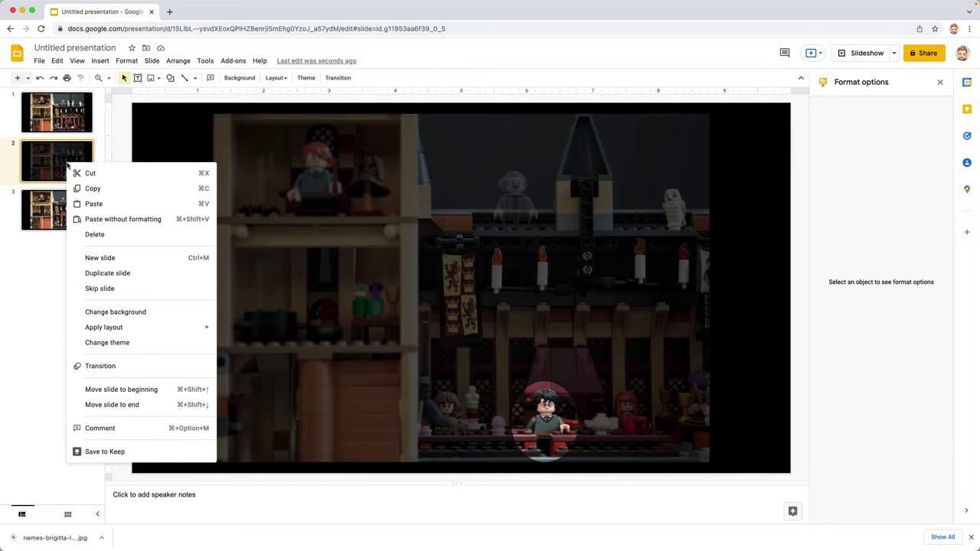
click(105, 273)
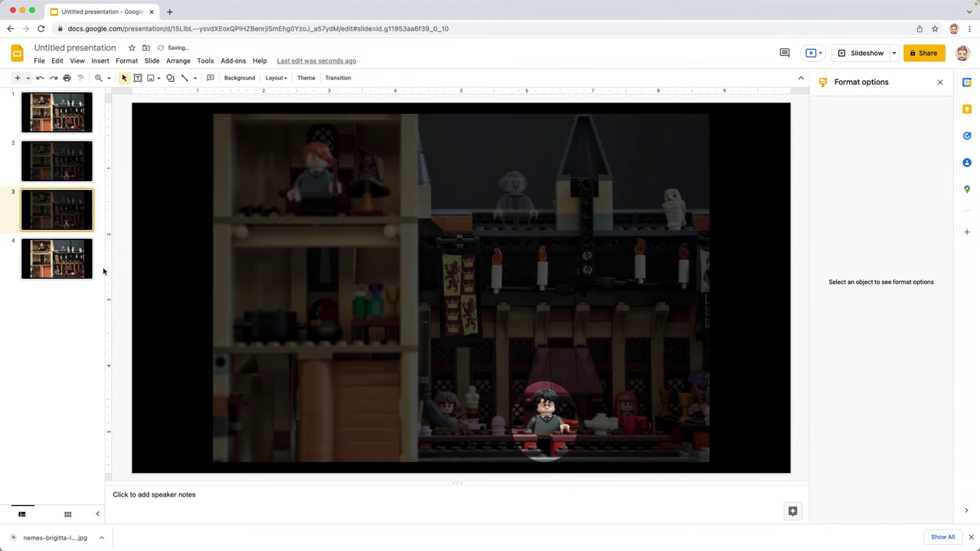
right_click(74, 221)
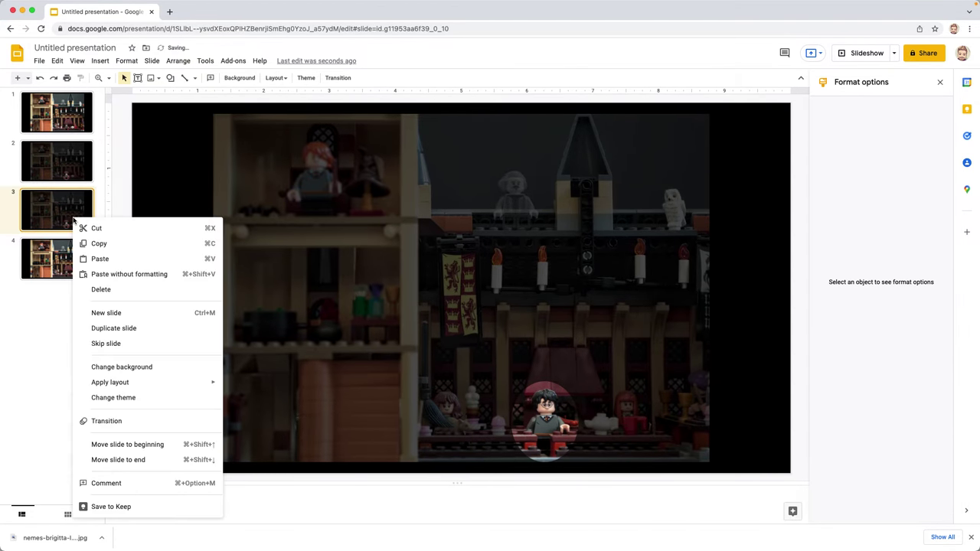
click(110, 329)
click(70, 234)
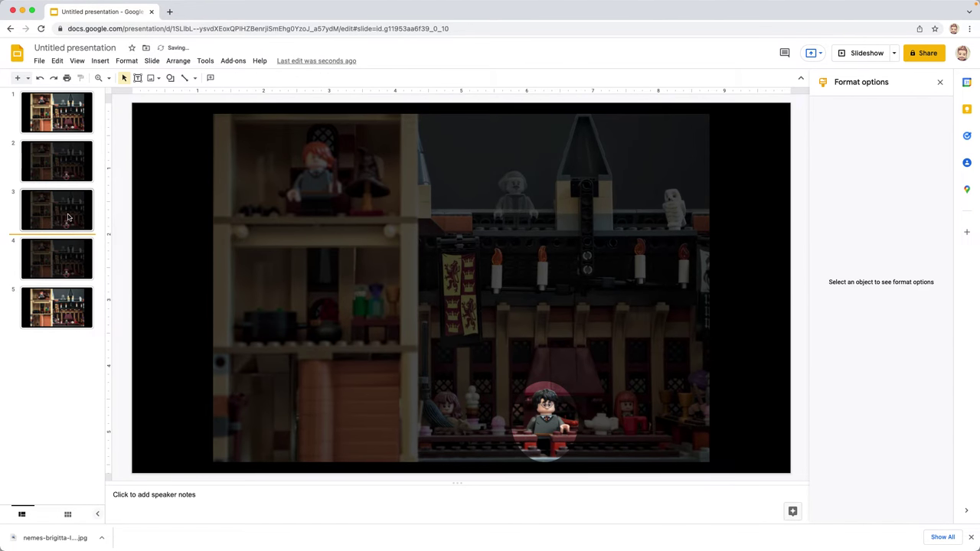
On slide 3, re-crop the oval copy to about 1 inch across around the red-haired minifigure at the table.
click(68, 218)
click(550, 406)
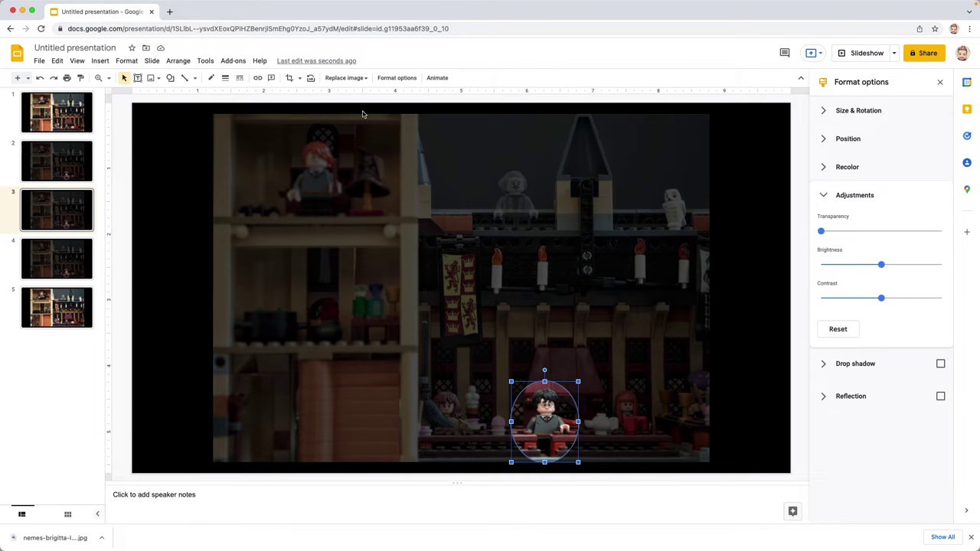
click(290, 79)
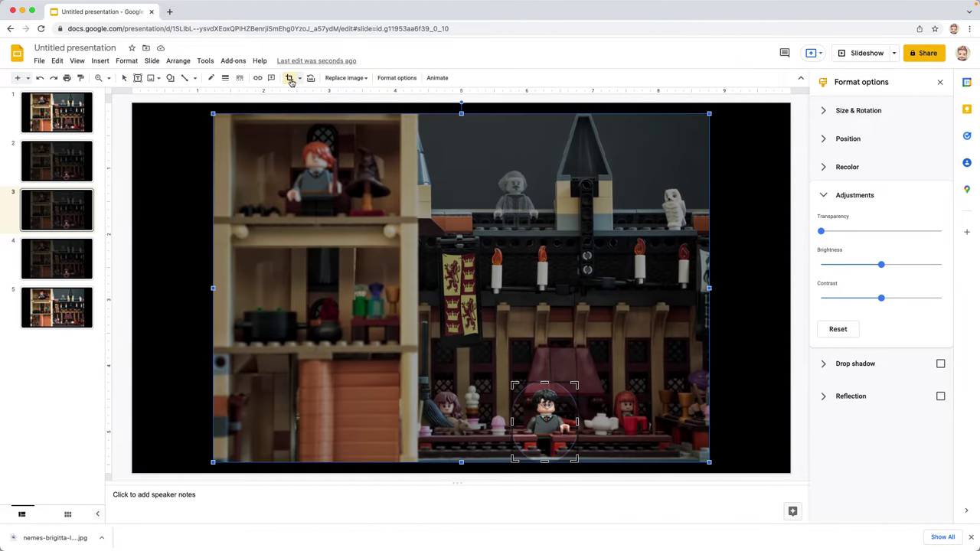
drag(578, 386, 657, 376)
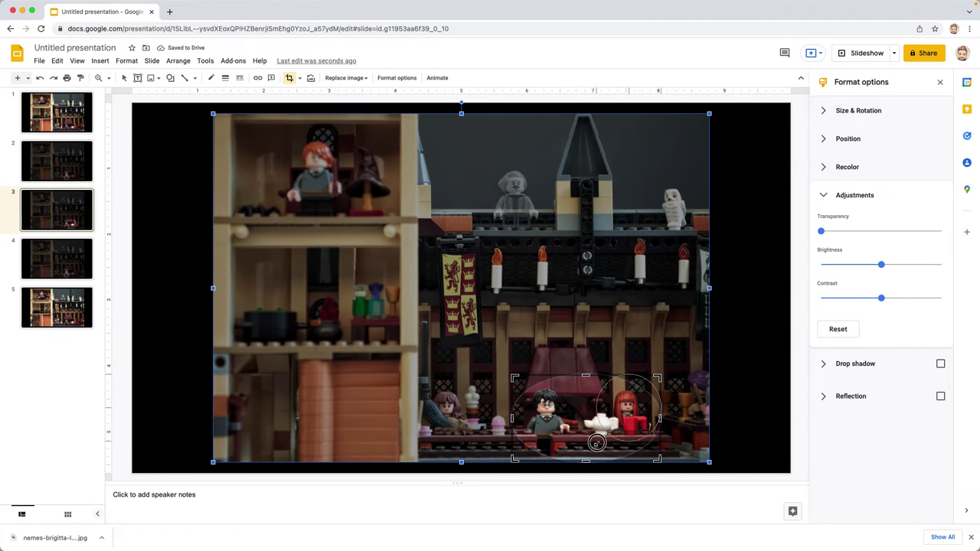
click(740, 400)
click(740, 400)
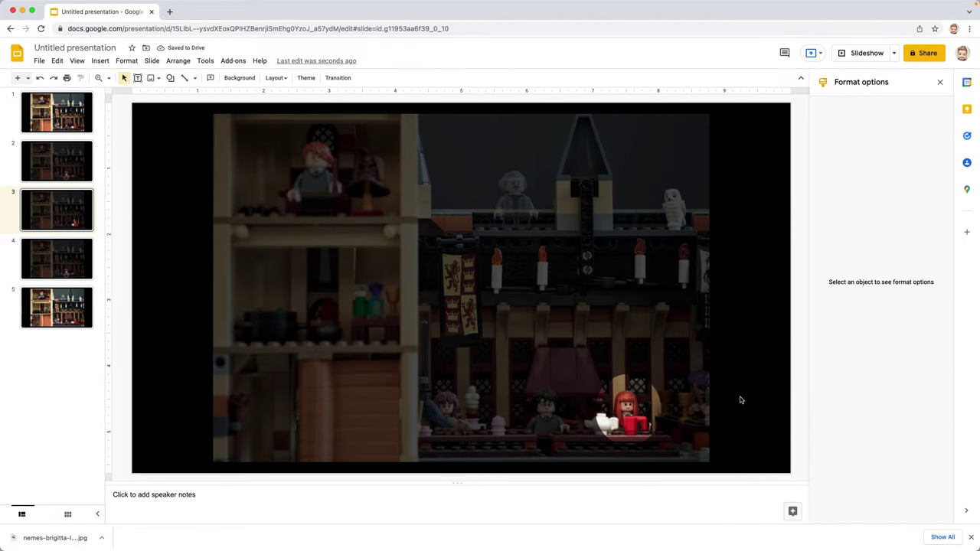
On slide 4, shift and resize the oval crop to about 2.4 by 3.3 inches over the tower and white owl.
click(64, 266)
click(547, 404)
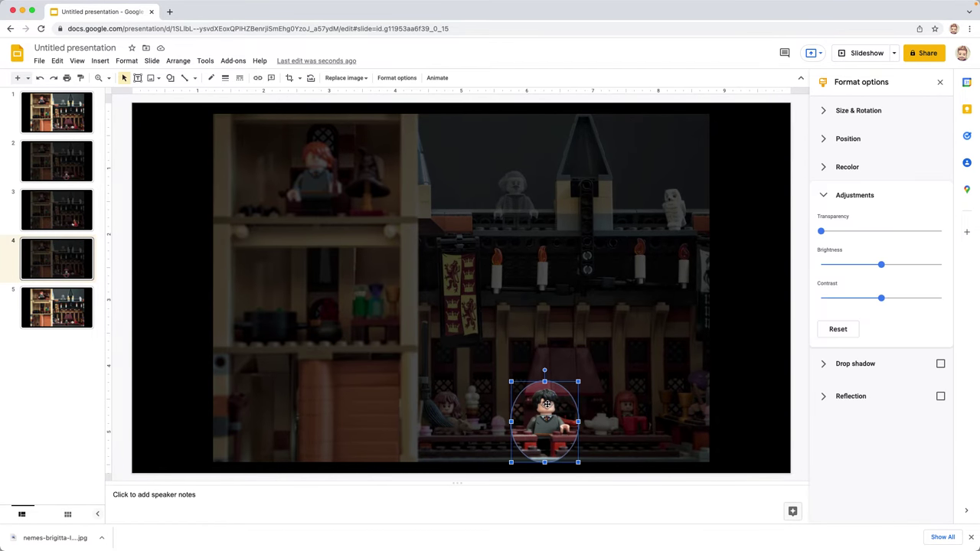
click(288, 79)
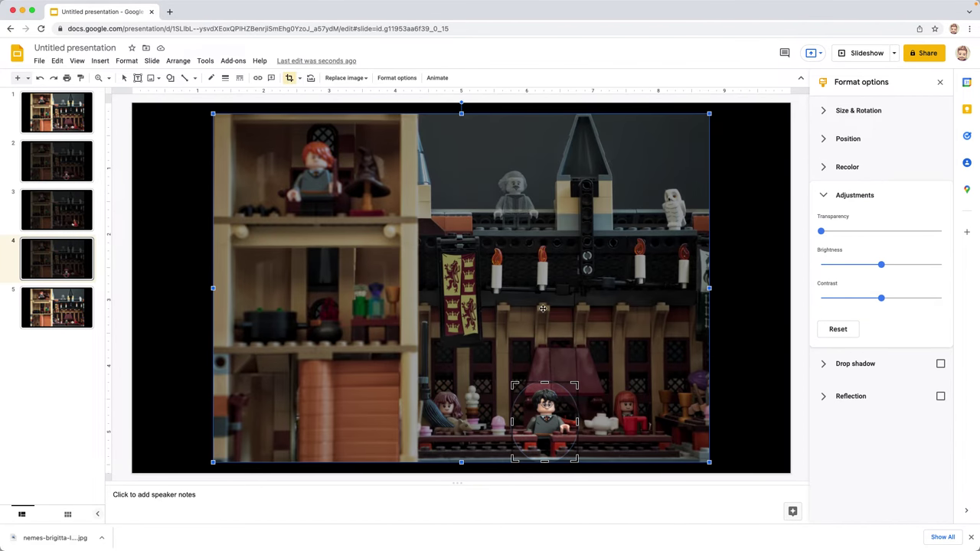
drag(575, 384, 697, 175)
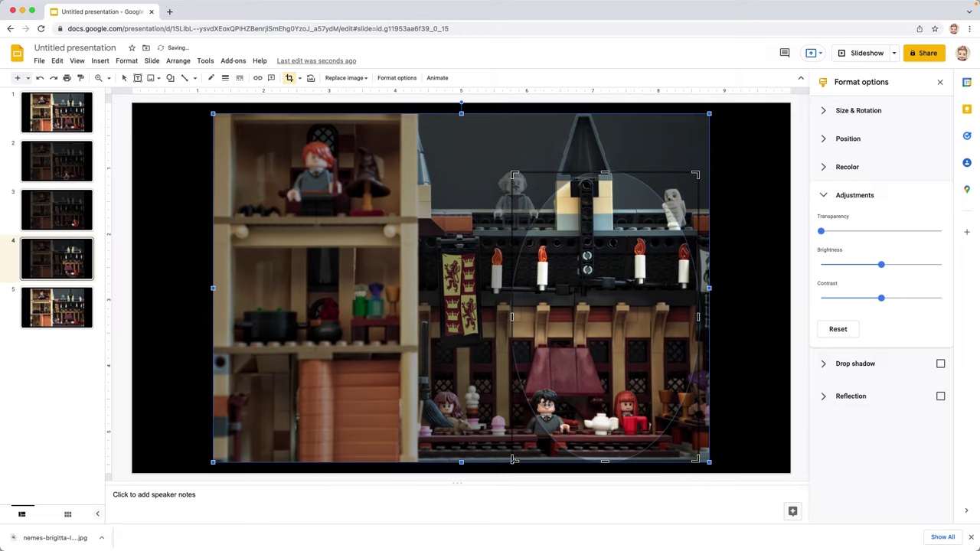
drag(545, 397, 556, 352)
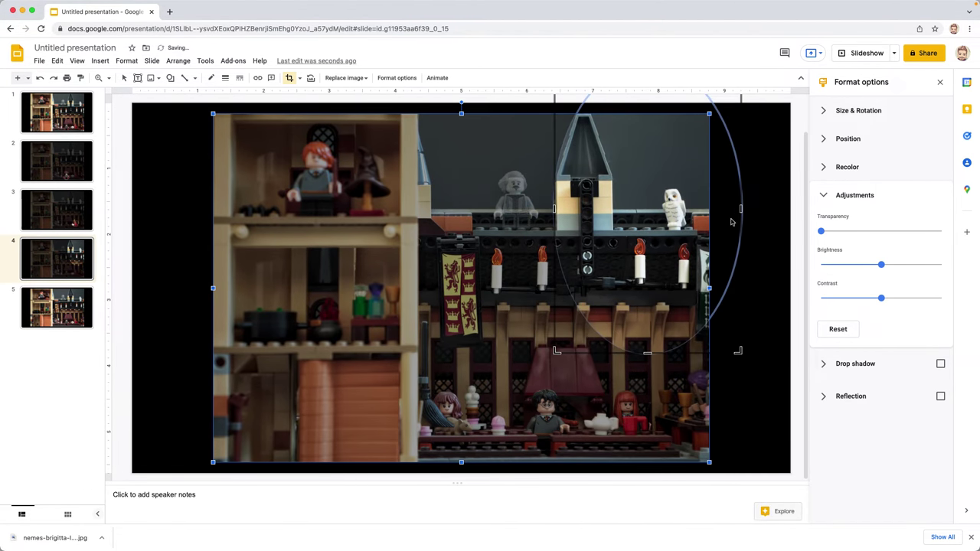
drag(739, 352, 708, 278)
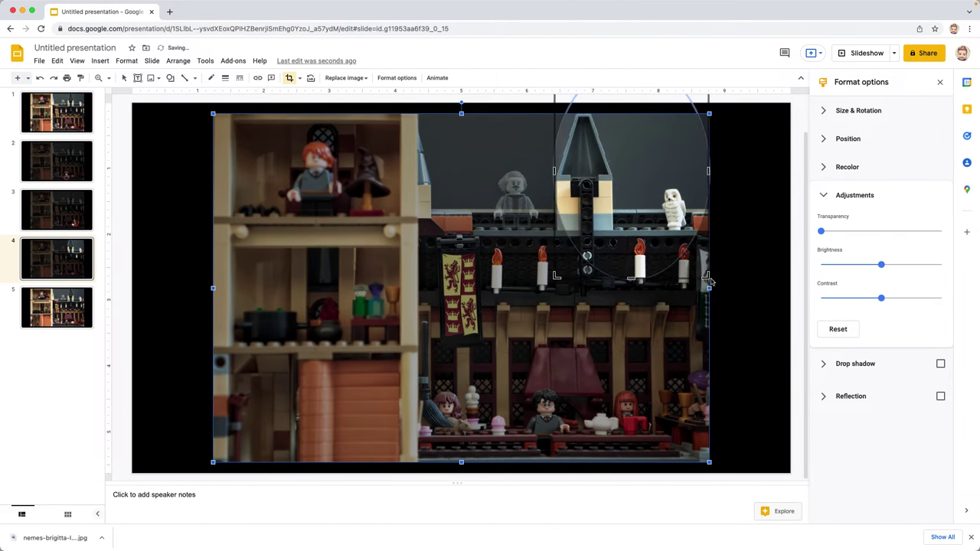
Tighten slide 4's oval crop to about 1.1 by 1.2 inches around the white owl.
click(109, 79)
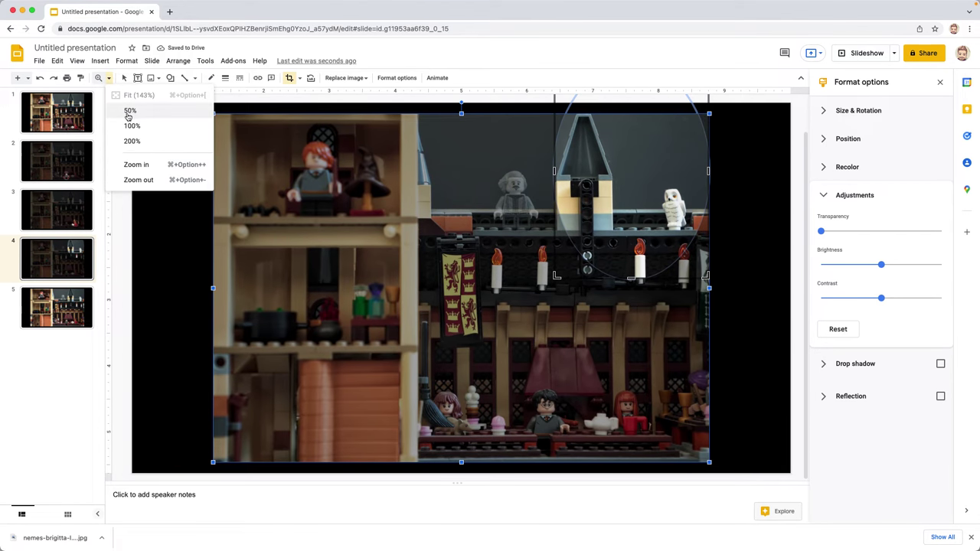
click(138, 180)
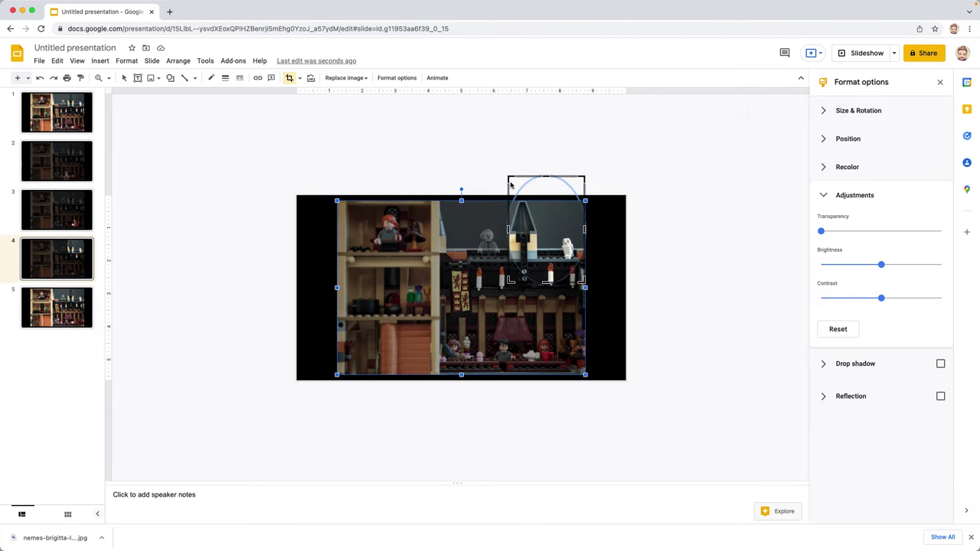
key(Return)
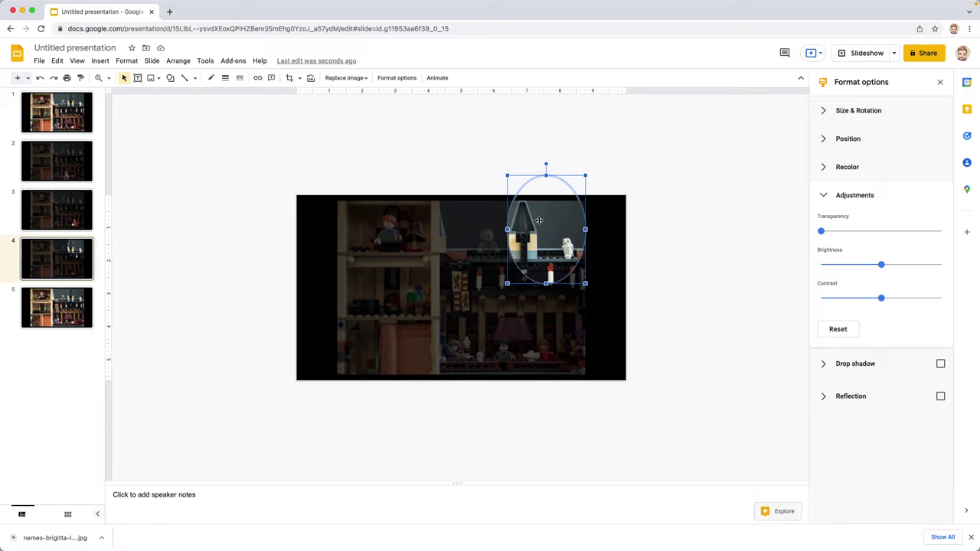
click(289, 77)
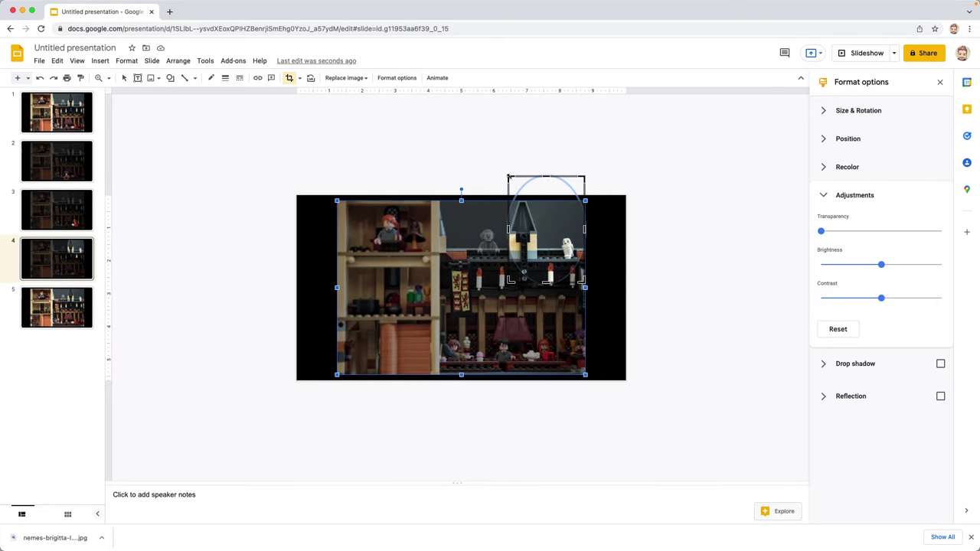
drag(508, 177, 542, 229)
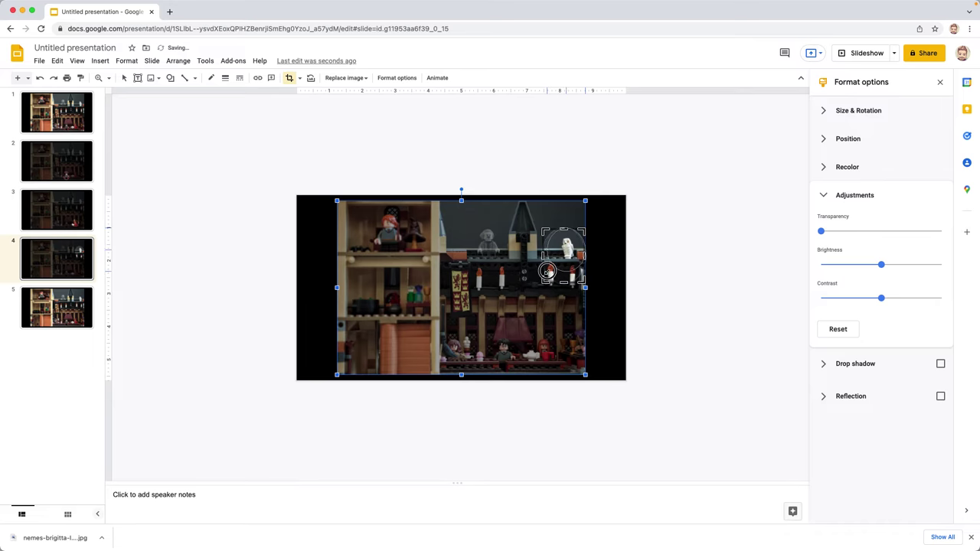
drag(547, 265, 548, 266)
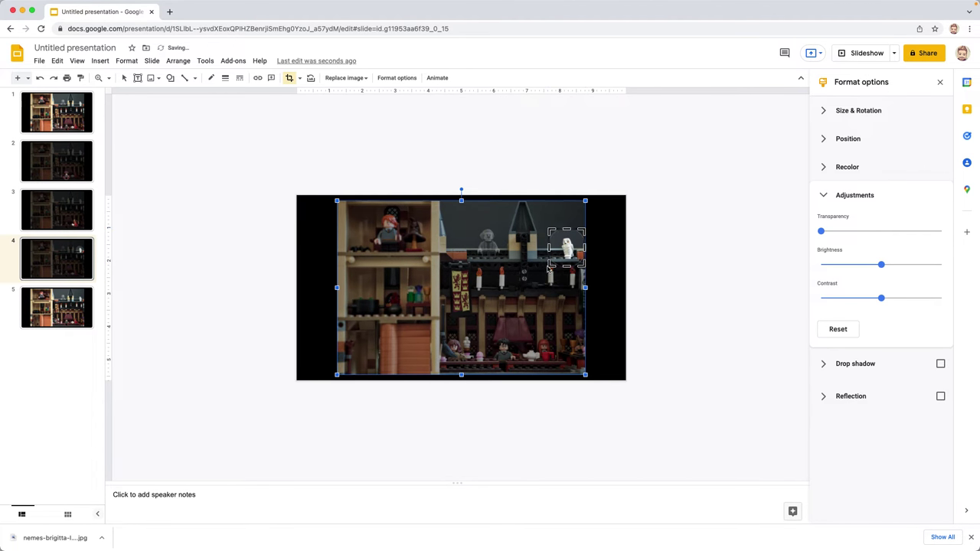
key(Return)
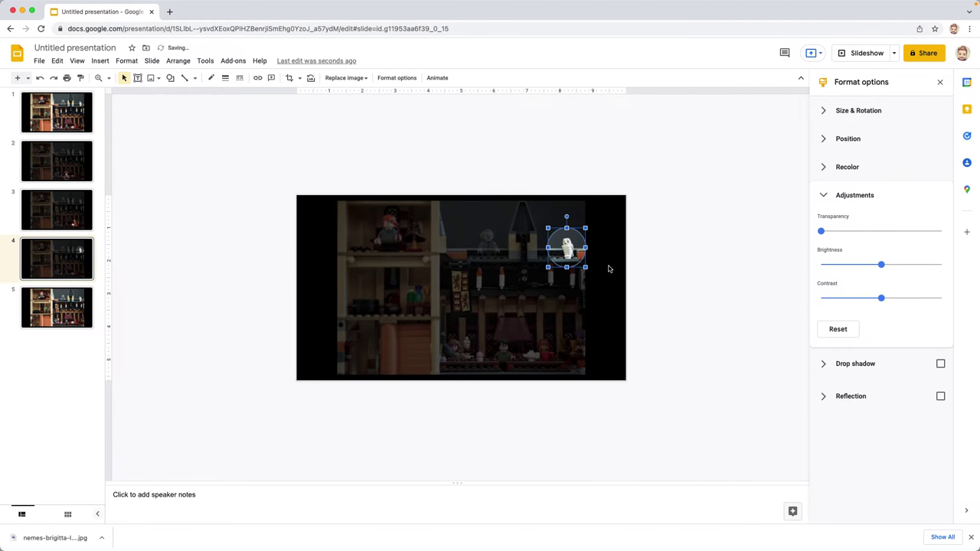
click(591, 174)
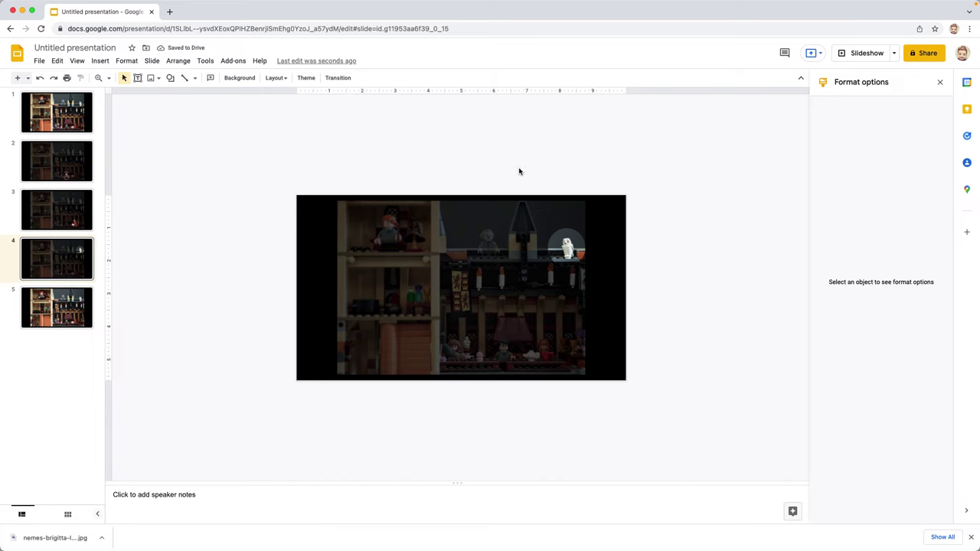
click(111, 79)
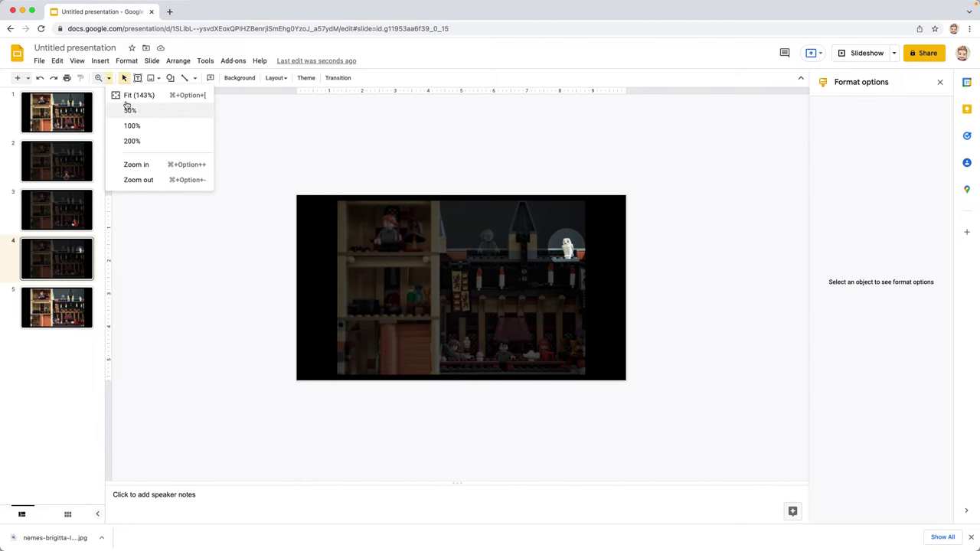
click(127, 96)
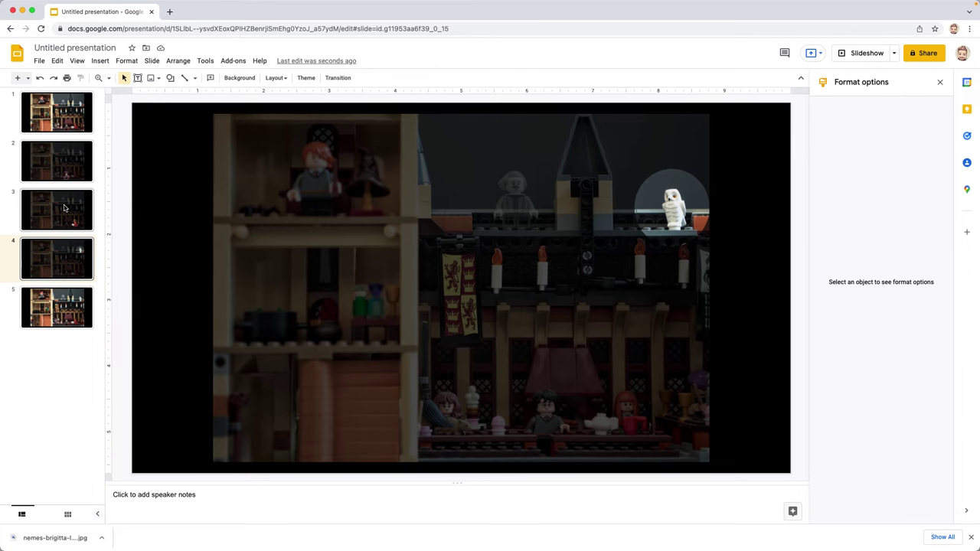
Add a Dissolve transition to slide 2 with its speed slightly closer to Fast, and apply it to all slides.
click(62, 163)
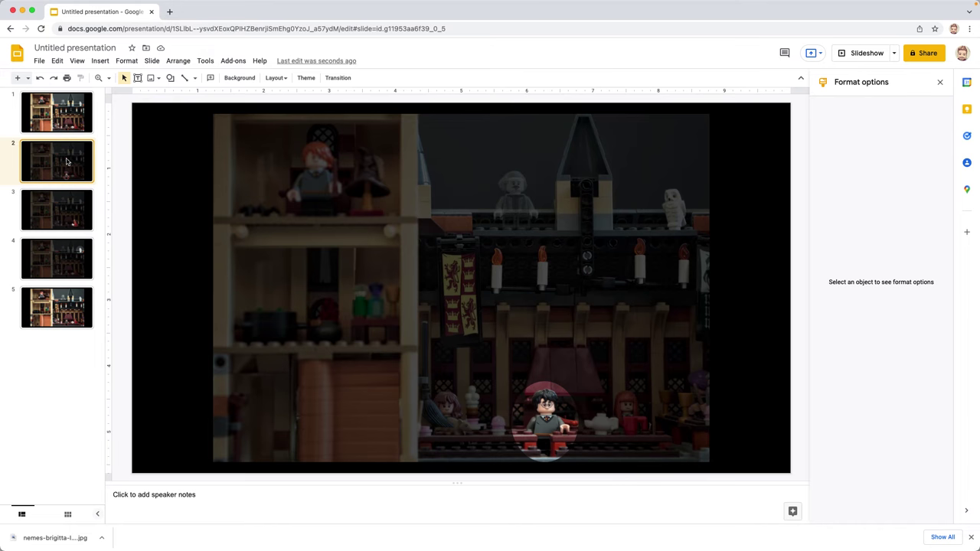
click(337, 78)
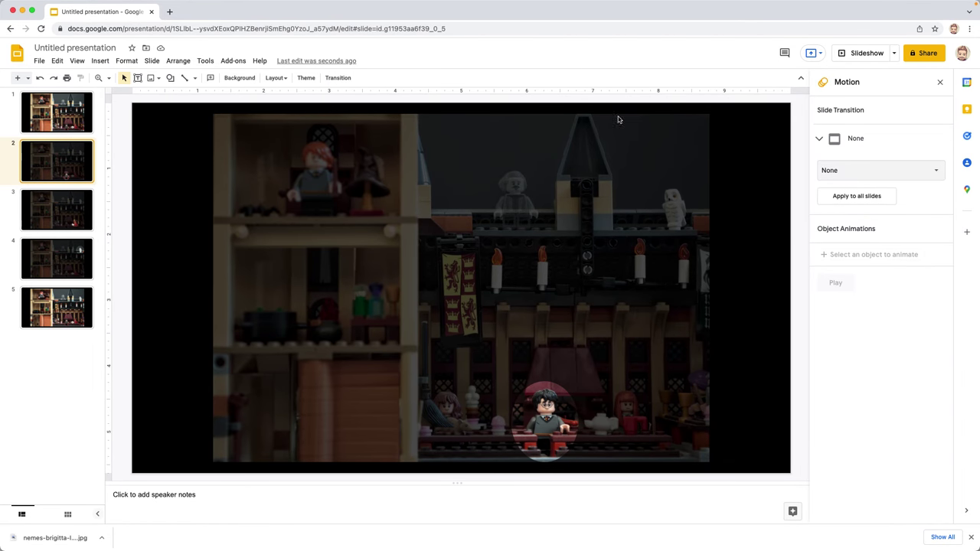
click(853, 172)
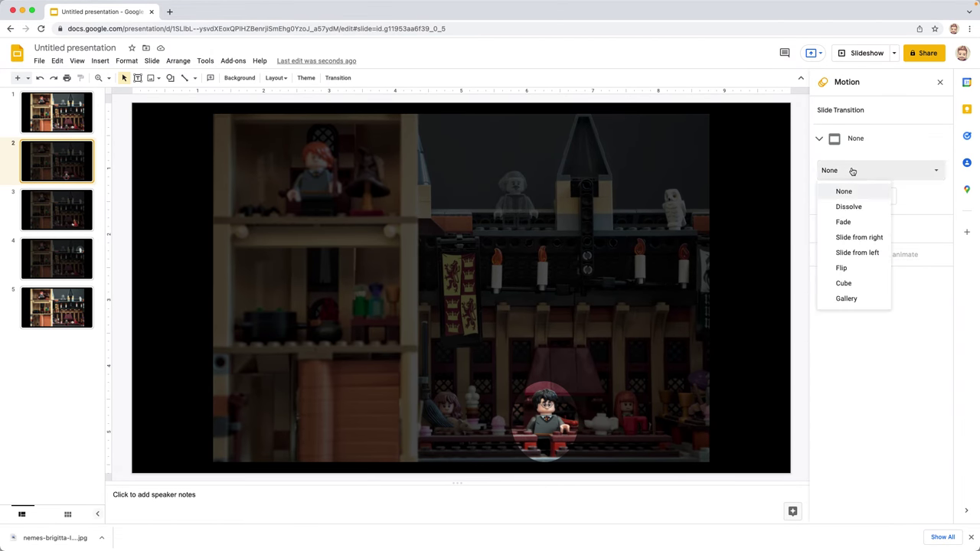
click(851, 207)
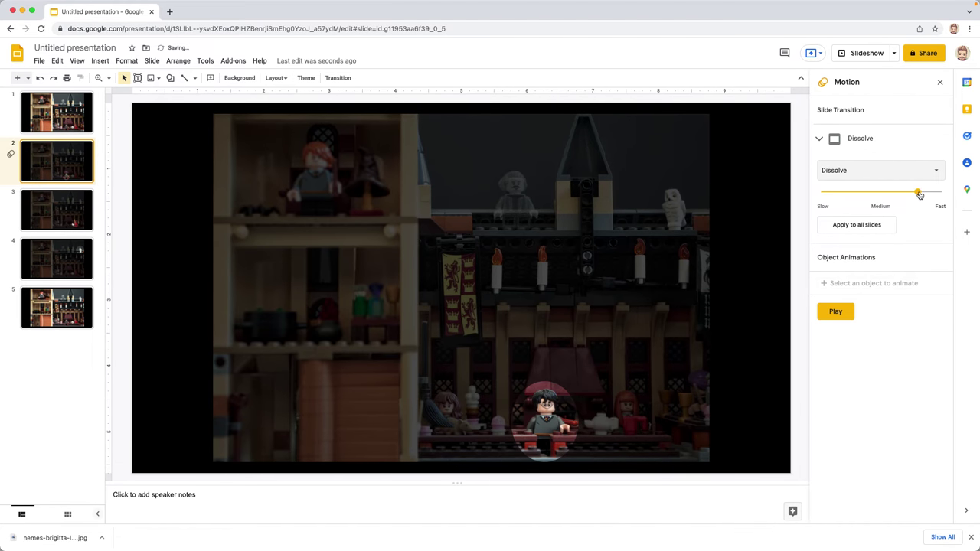
drag(918, 191, 927, 194)
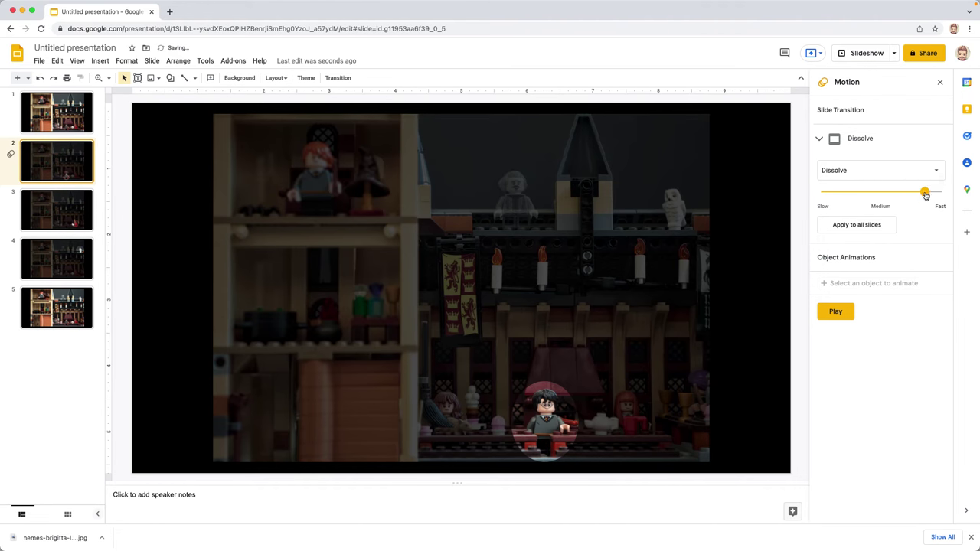
click(867, 228)
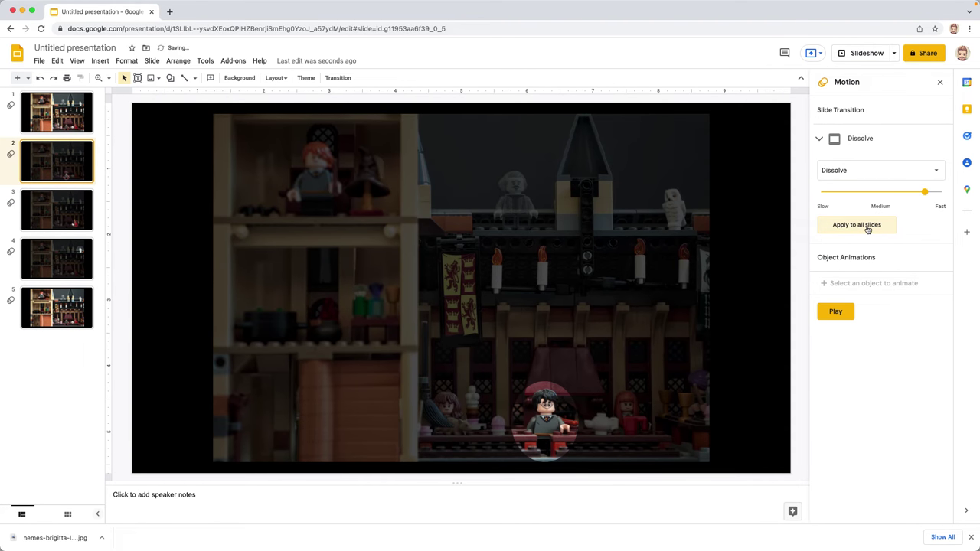
Play the slideshow from slide 1 and advance to the first spotlight slide to preview the dissolve.
click(59, 118)
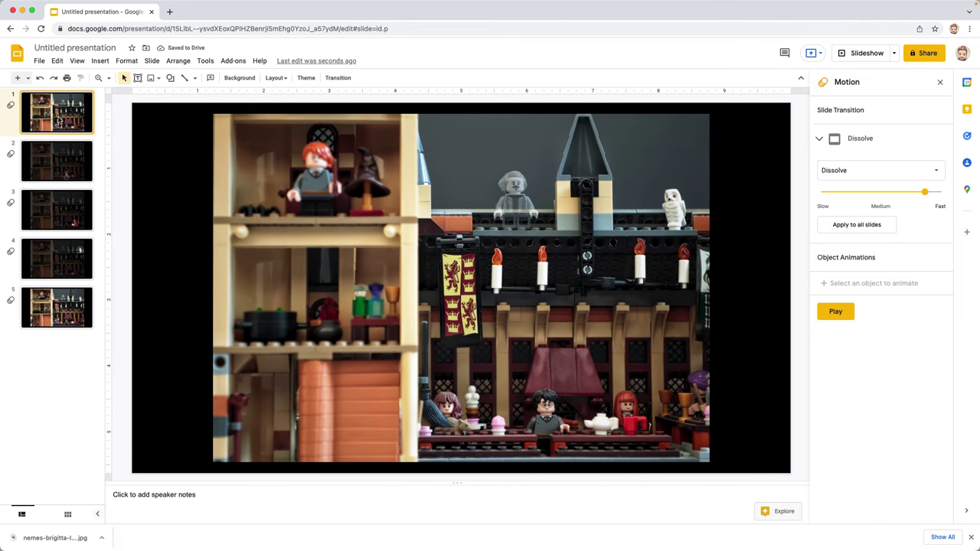
click(866, 55)
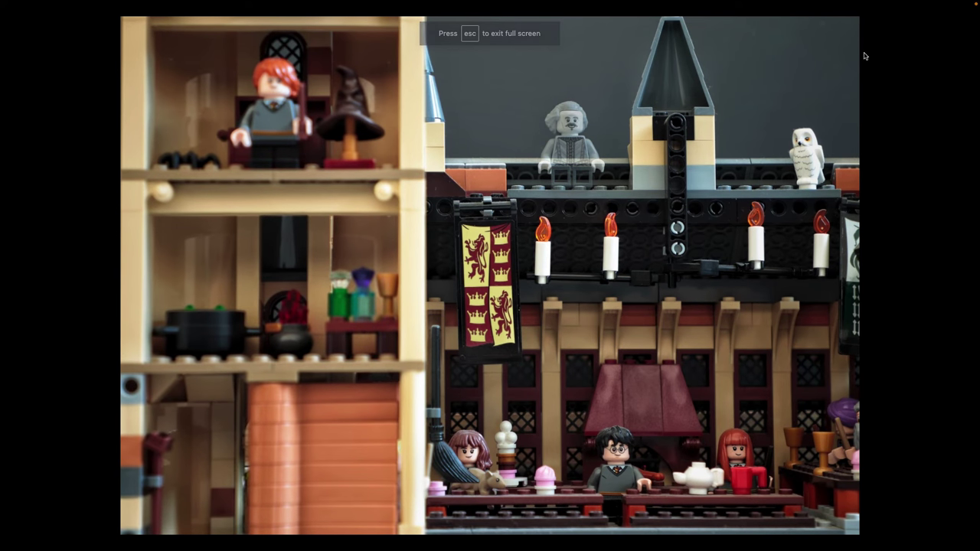
key(Right)
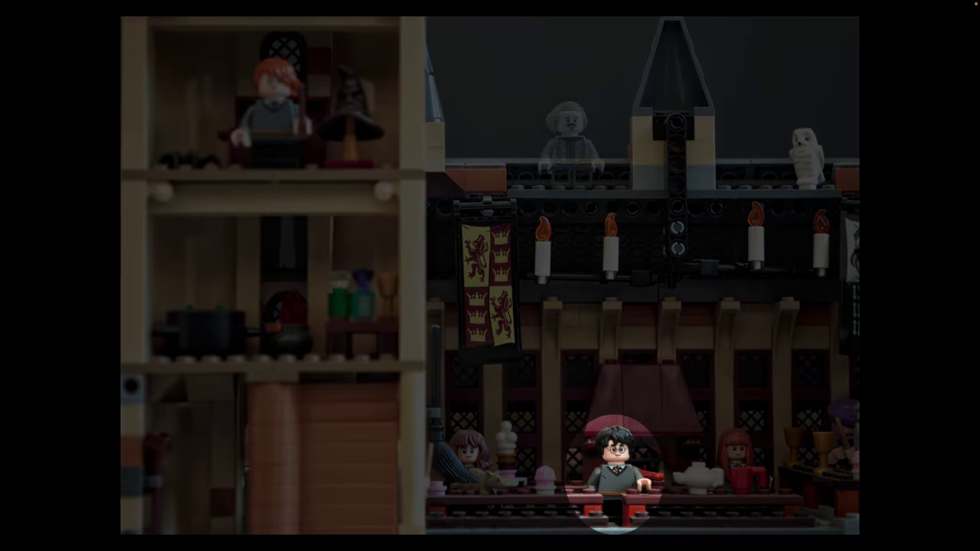